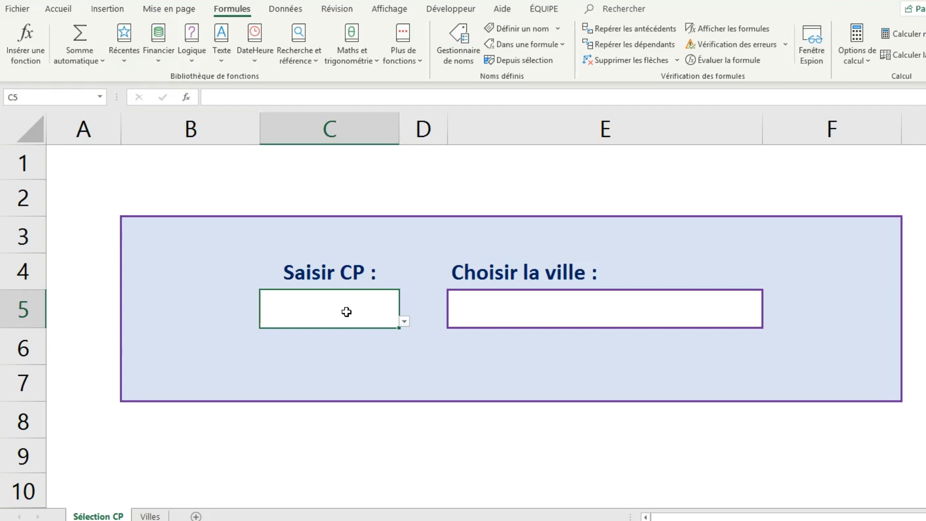
Enter the postal code 26260 in cell C5 under Saisir CP
left_click(404, 322)
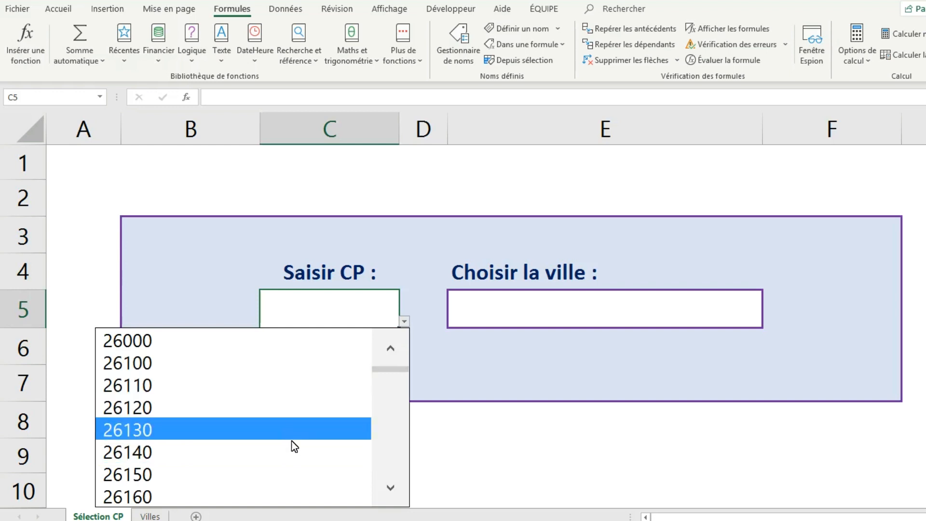
left_click(320, 317)
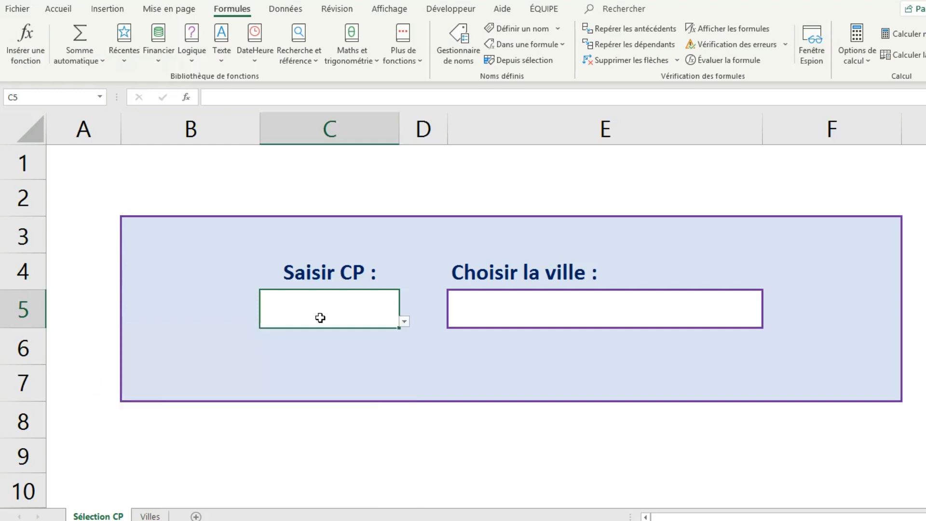
type("26260")
key("Return")
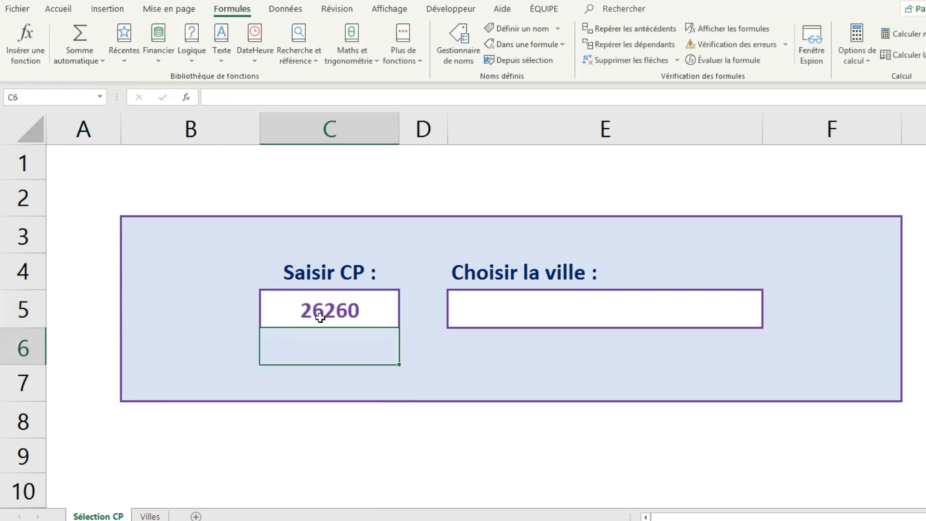
left_click(321, 317)
Choose BATHERNAY from the list of towns in cell E5 under Choisir la ville
left_click(533, 312)
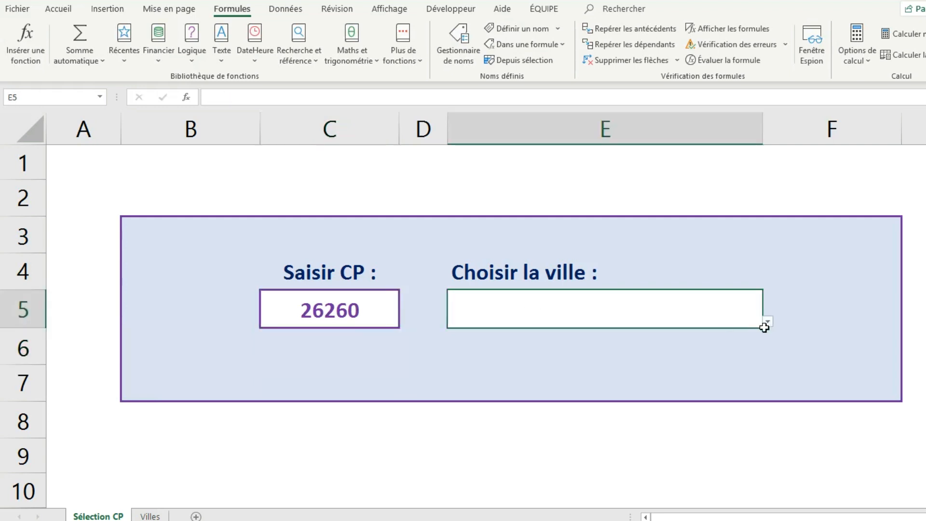
left_click(767, 322)
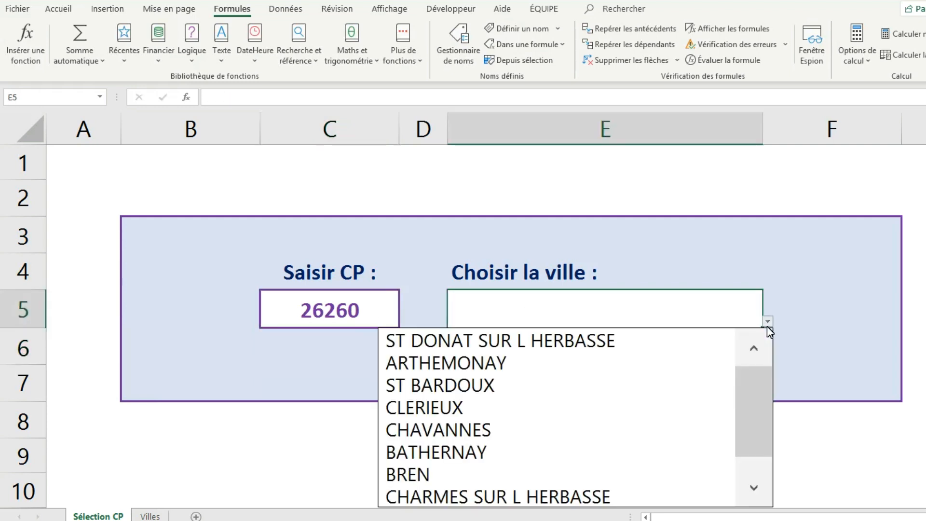
left_click_drag(761, 389, 759, 437)
left_click_drag(764, 401, 765, 389)
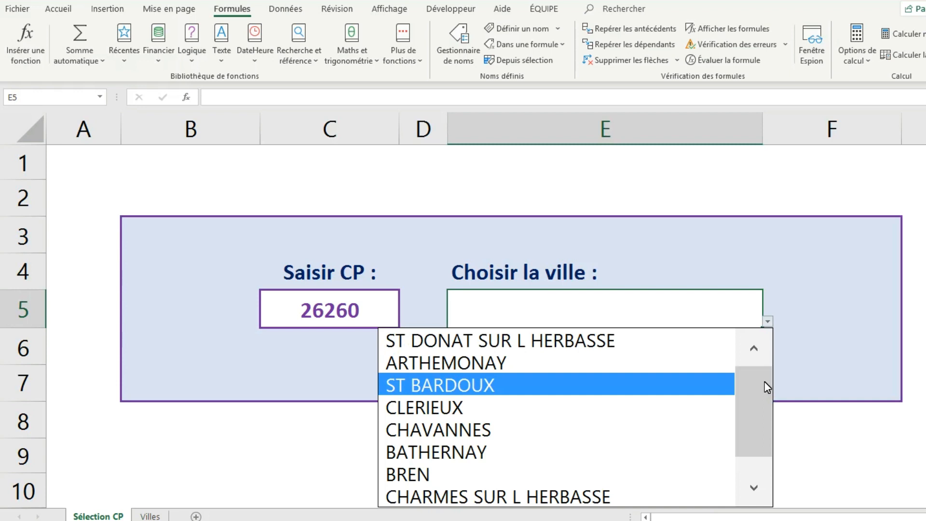
left_click(622, 461)
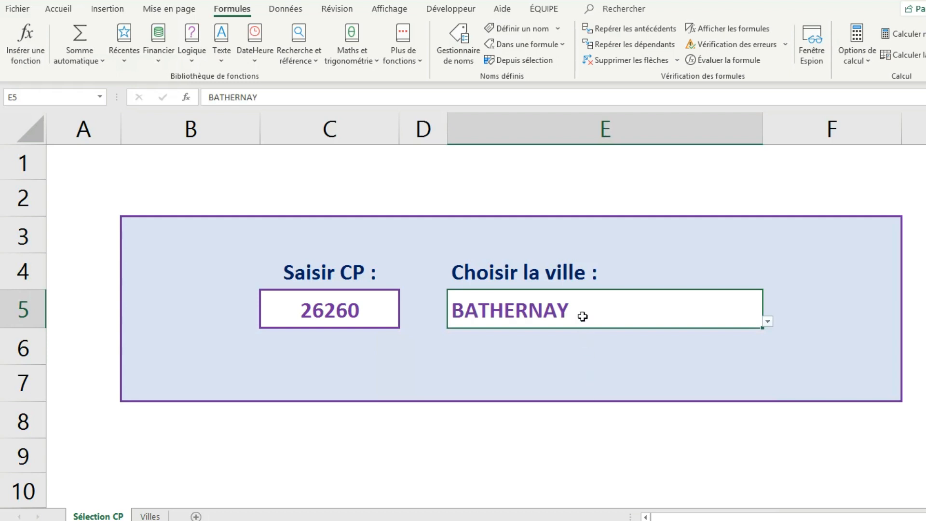
Try to enter the town MARSAZ in cell E5 and cancel the entry
left_click(766, 321)
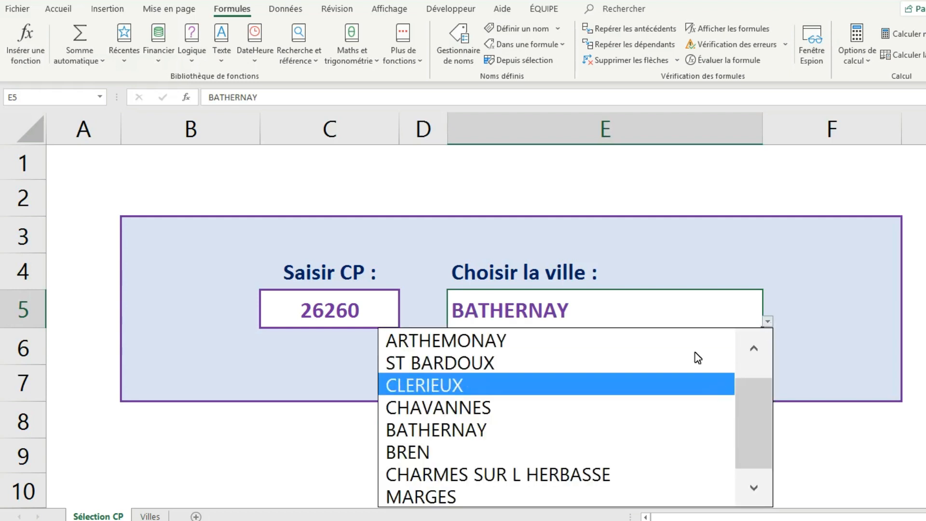
left_click(671, 321)
type("MARSAZ")
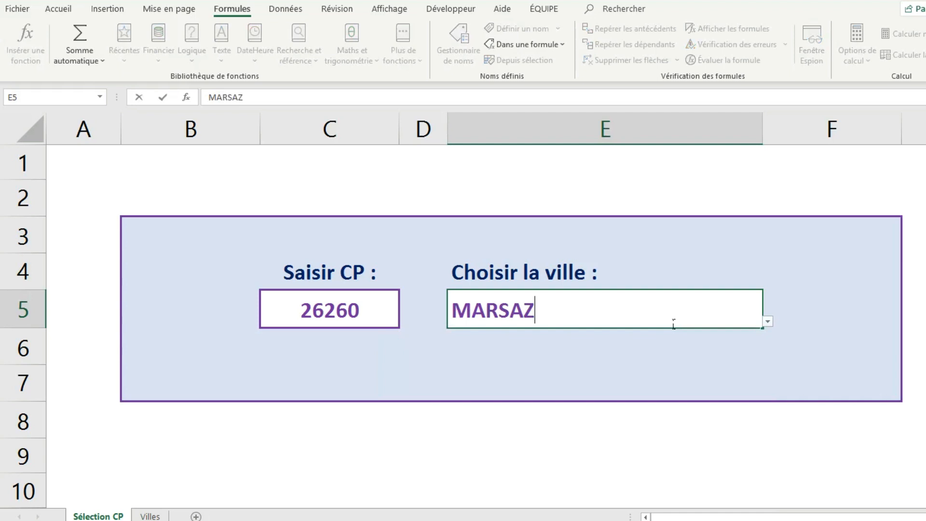
key("Return")
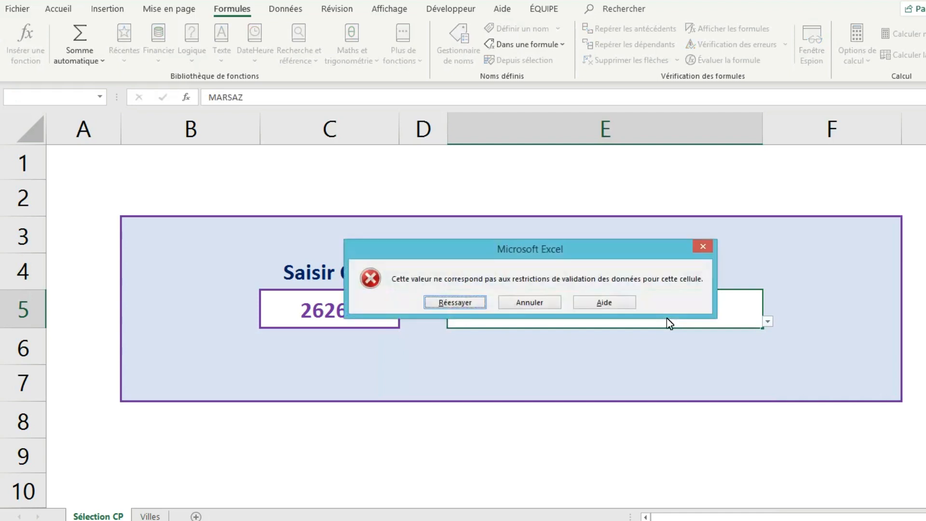
left_click(701, 246)
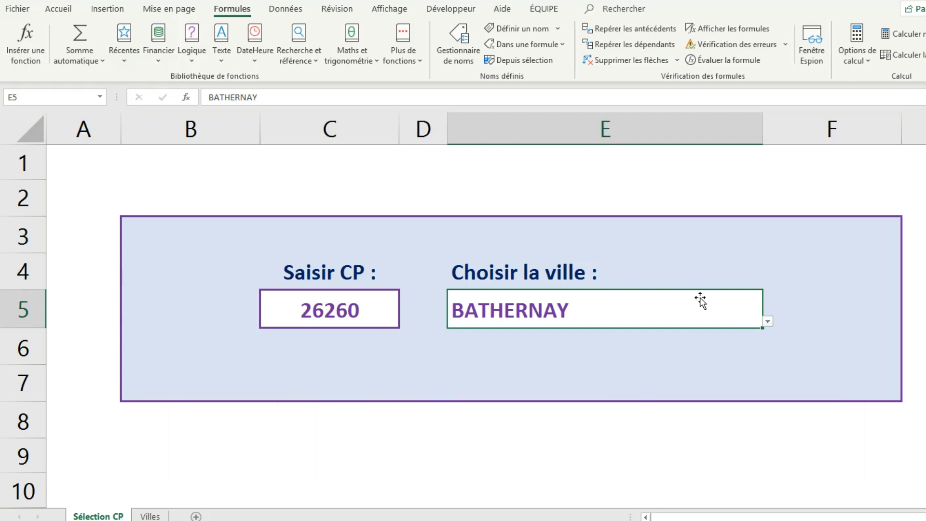
Examine the communes and their repeated postal codes in columns B and C of the Villes sheet
left_click(330, 314)
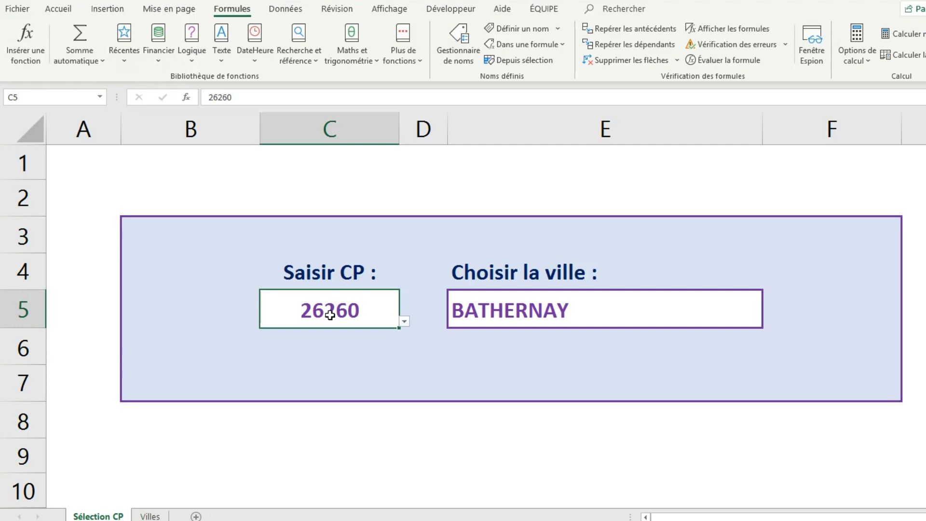
left_click(150, 516)
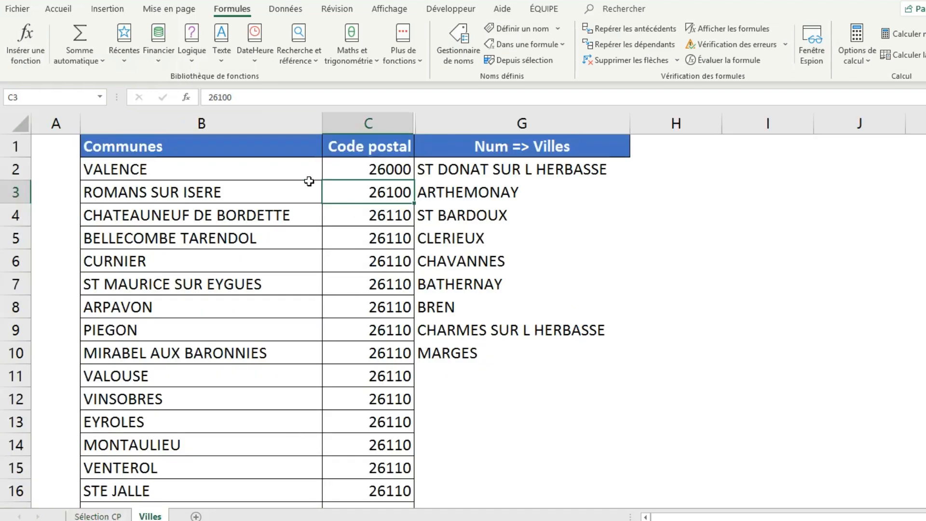
left_click(363, 175)
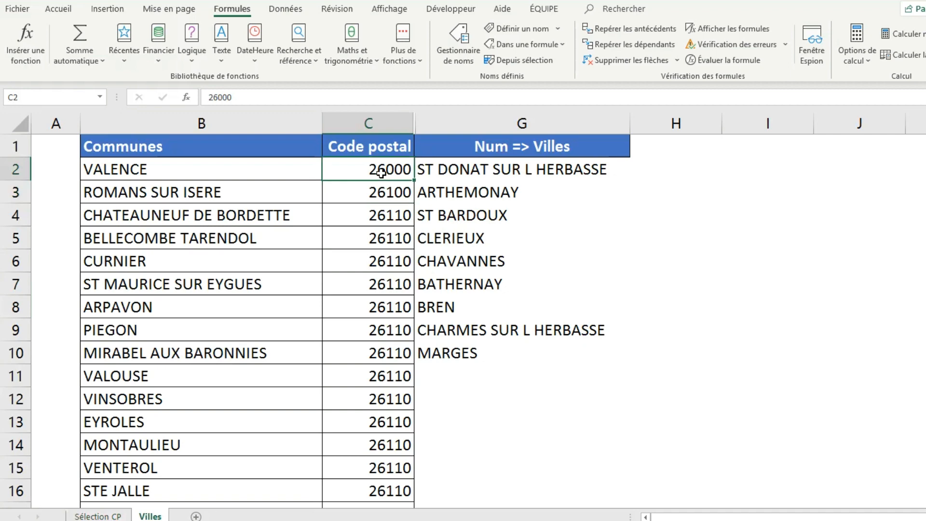
left_click(222, 170)
left_click(387, 198)
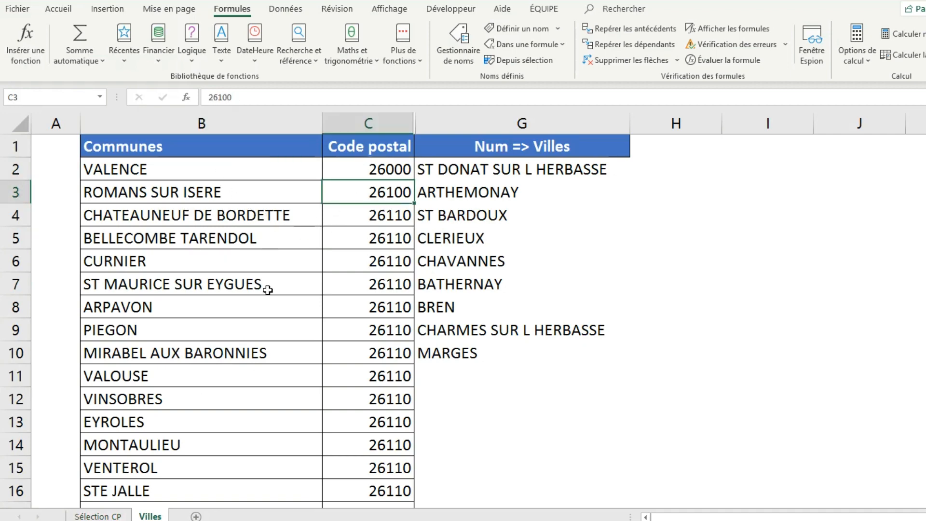
left_click(398, 171)
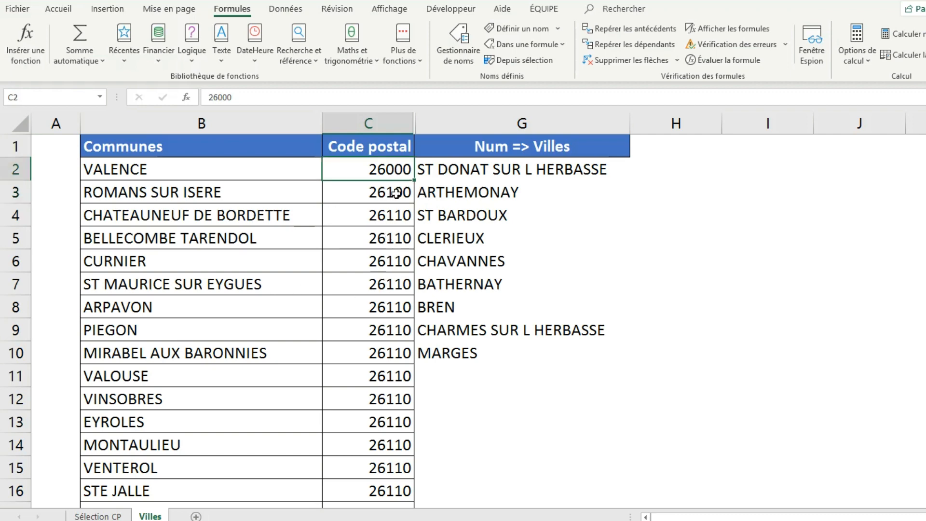
left_click_drag(397, 192, 414, 466)
scroll(367, 184, "down", 2)
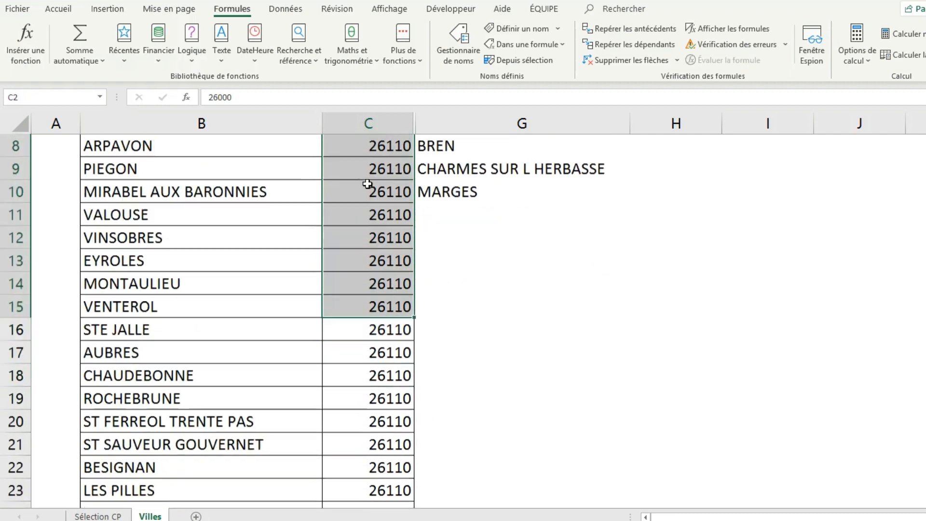
scroll(368, 184, "down", 2)
scroll(399, 270, "up", 4)
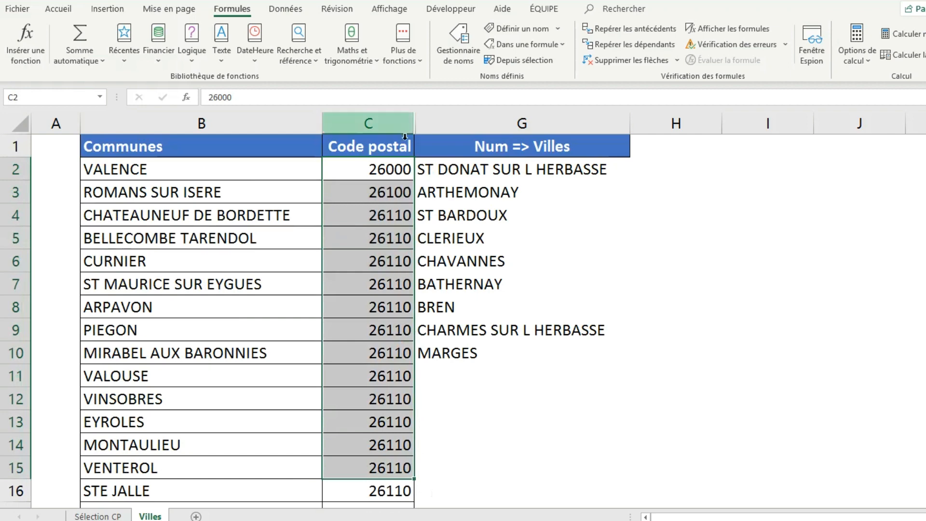
Copy the whole Code postal column C to column I on the Villes sheet
left_click(405, 134)
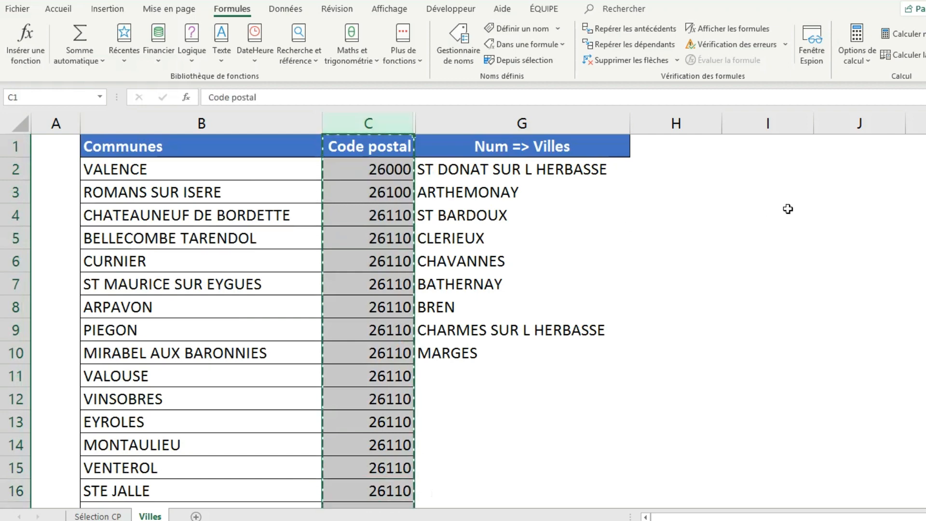
left_click(783, 139)
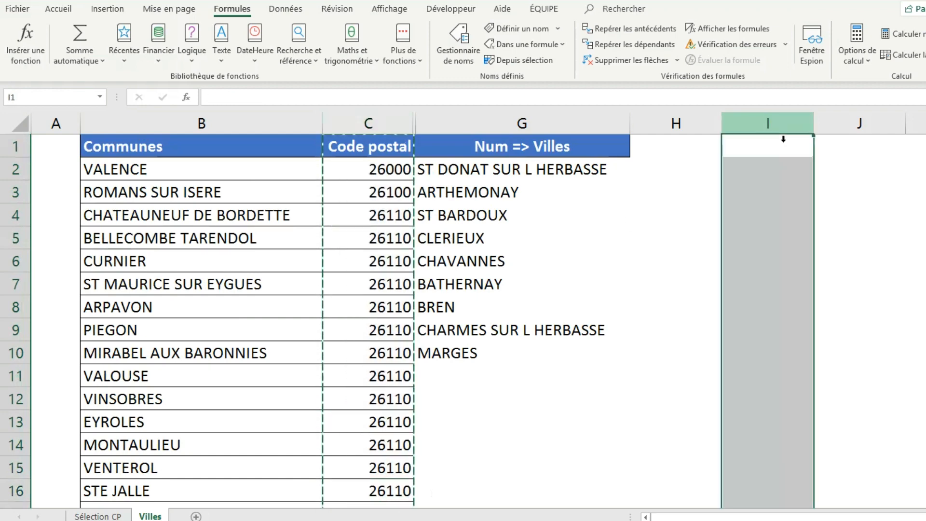
key("ctrl+v")
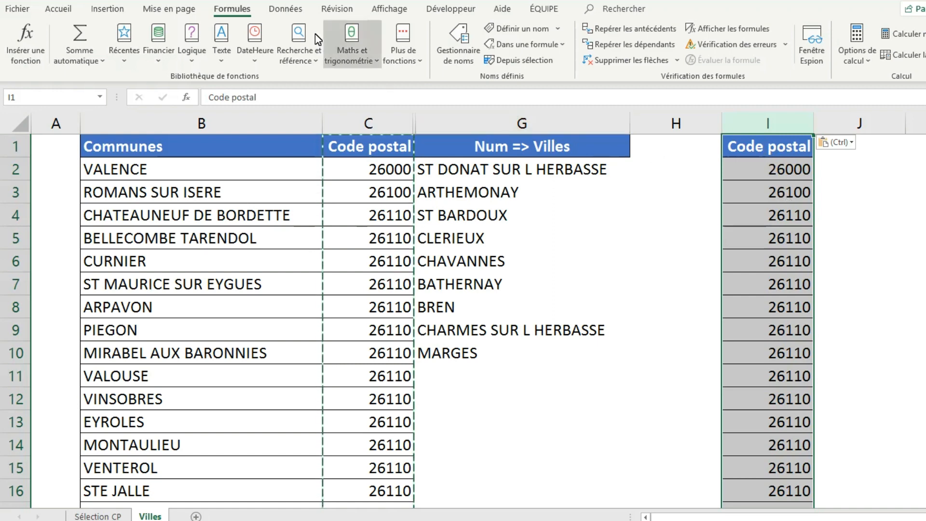
Remove the duplicates from the copied Code postal column I, treating the first row as a header
left_click(286, 9)
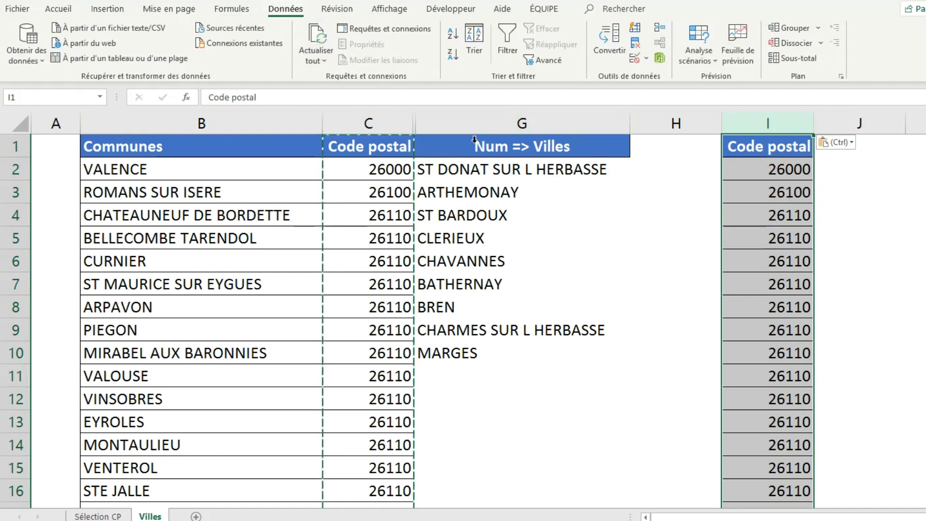
left_click(635, 45)
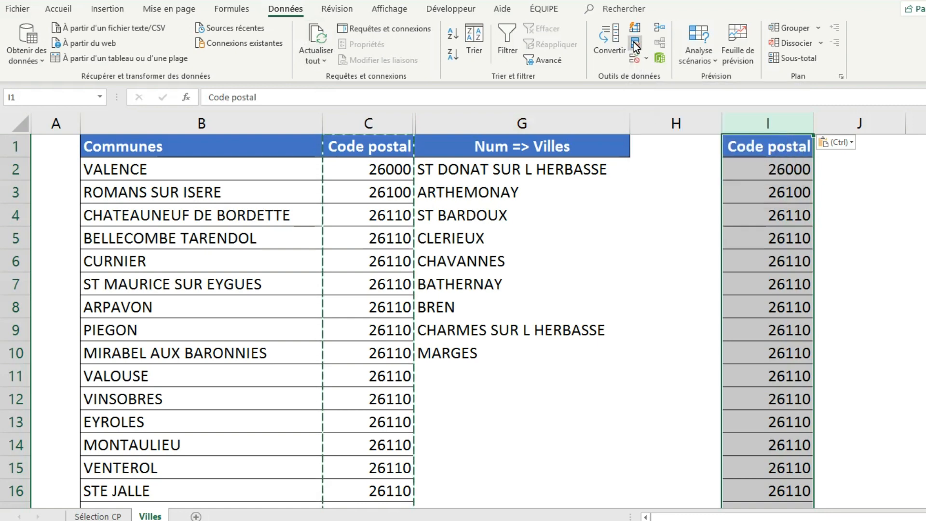
left_click_drag(613, 245, 653, 90)
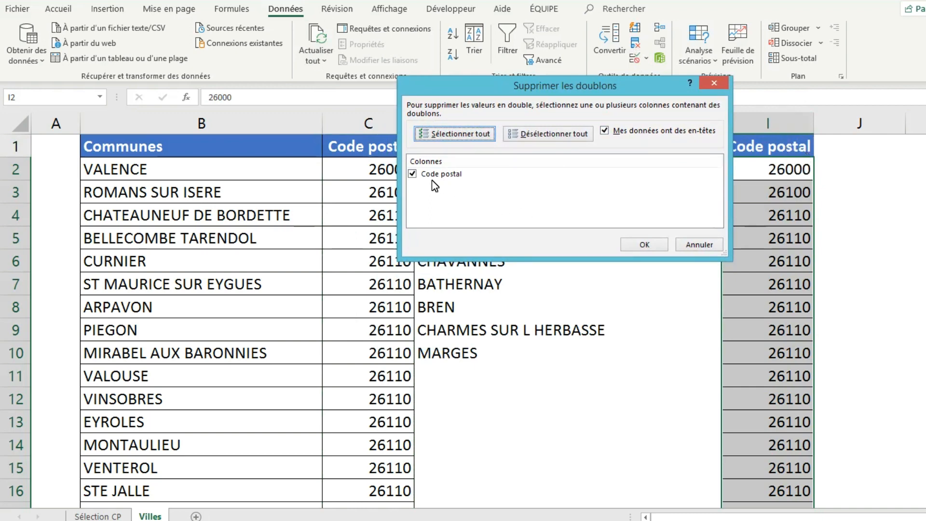
left_click(638, 247)
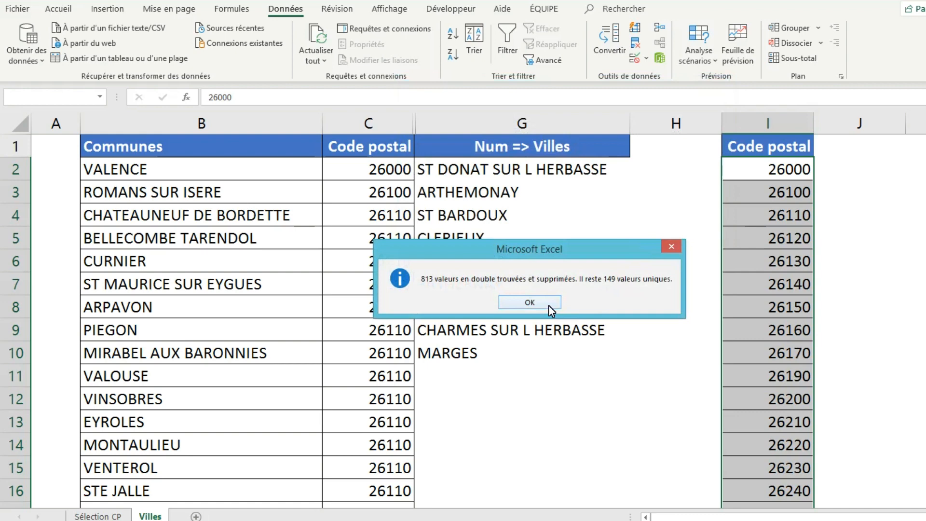
left_click(548, 305)
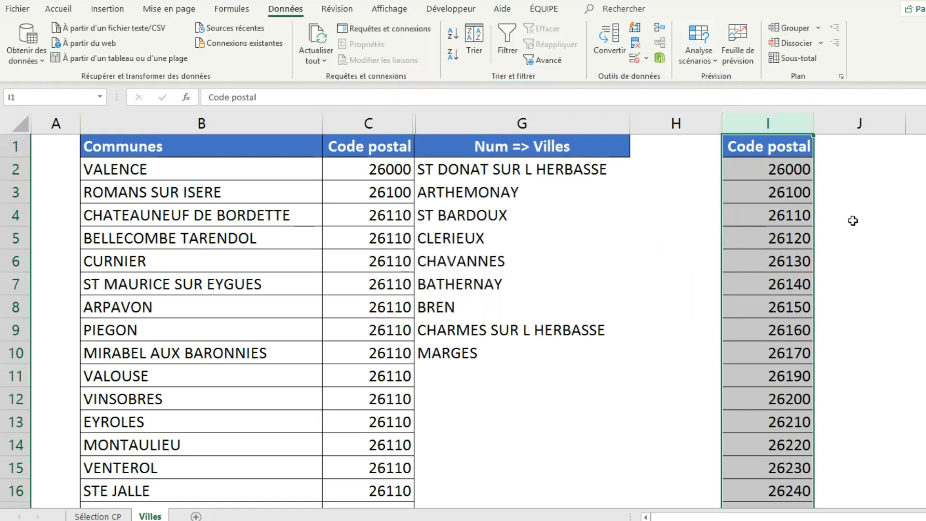
Name the range of unique postal codes I2:I149 ListeCP
left_click(775, 188)
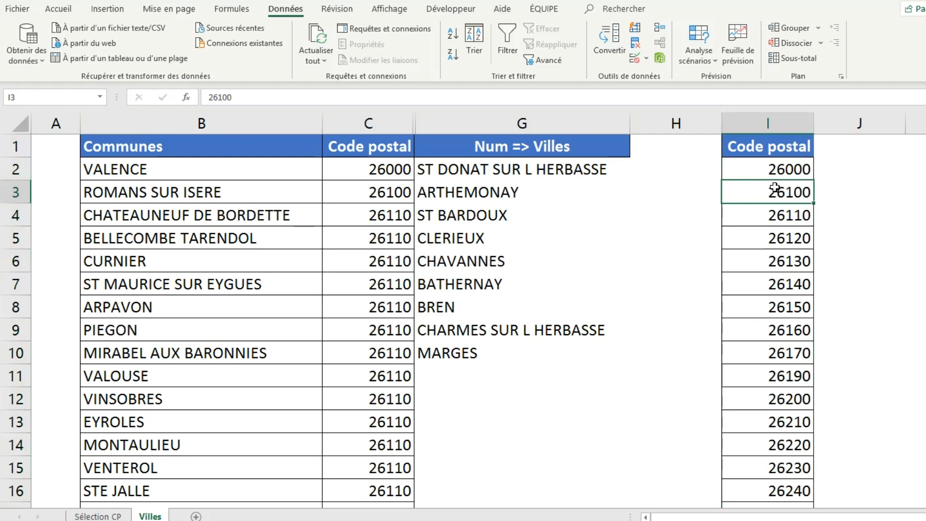
left_click(771, 175)
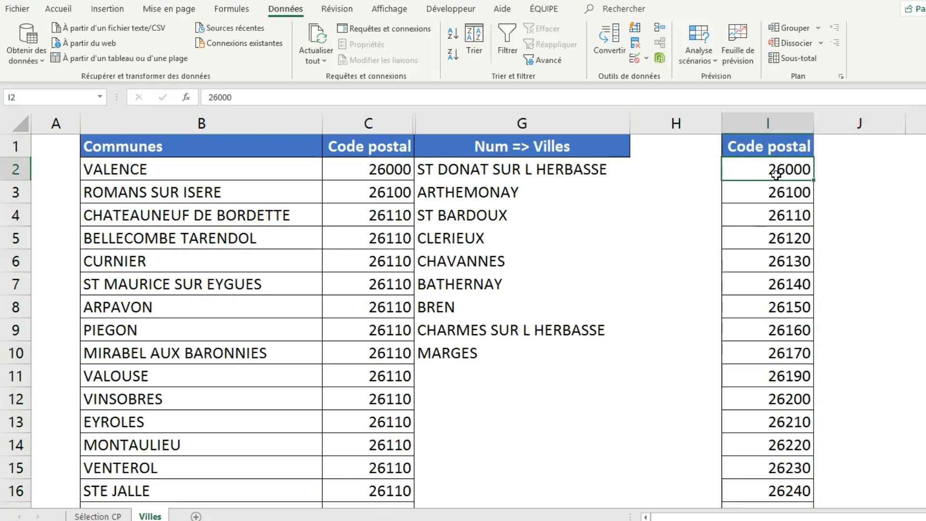
left_click_drag(775, 174, 794, 451)
left_click(57, 98)
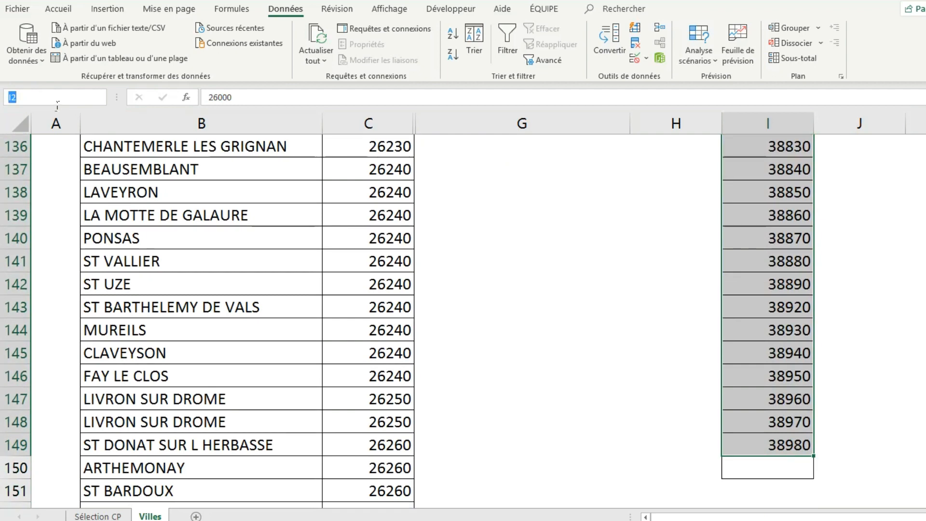
type("ListeCP")
key("Return")
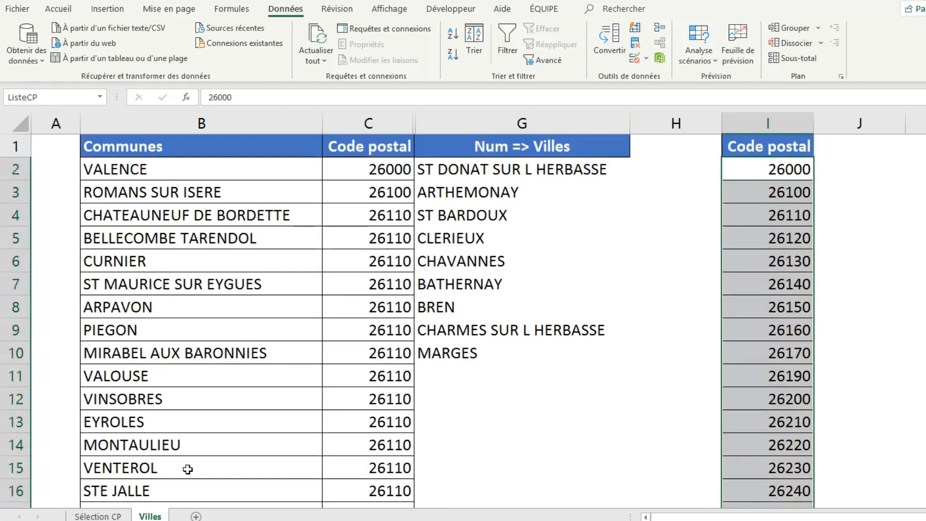
Validate cell C5 on the Sélection CP sheet with a list sourced from the named range ListeCP, and choose 26000 from its drop-down
left_click(120, 515)
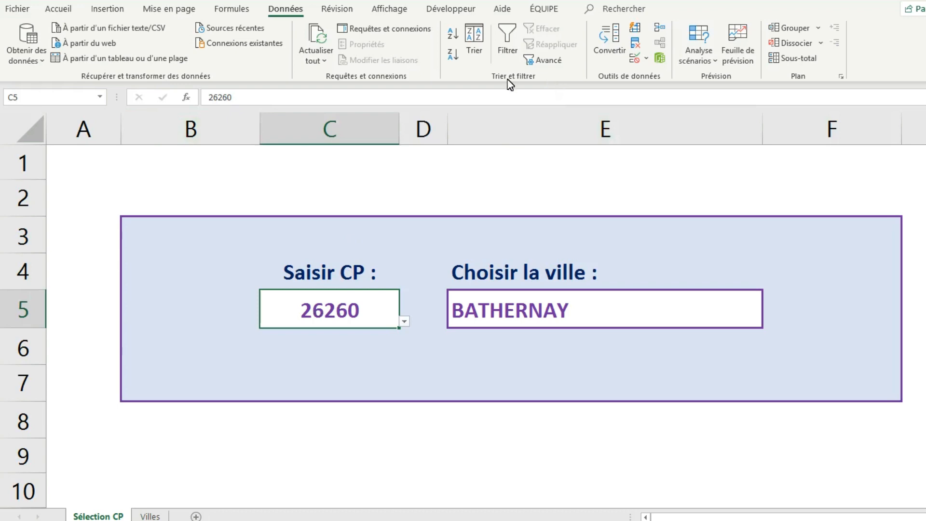
left_click(646, 59)
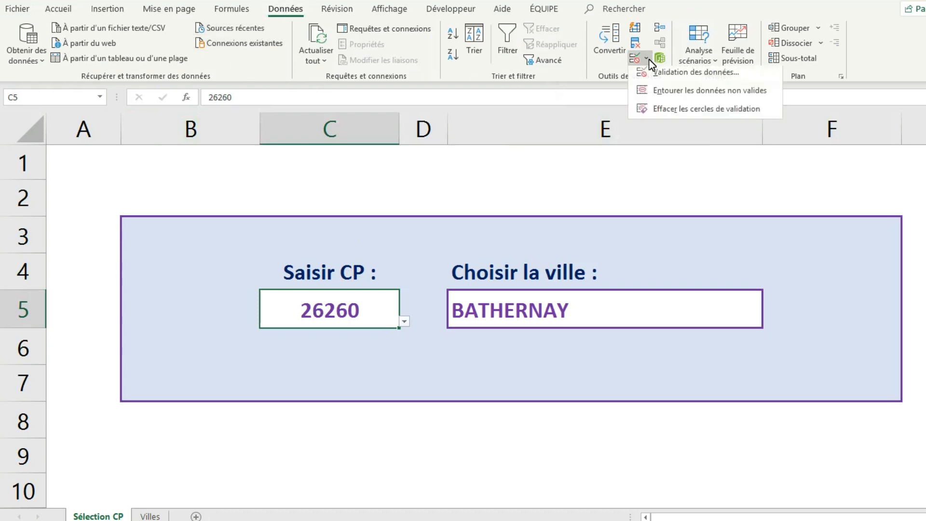
left_click(651, 75)
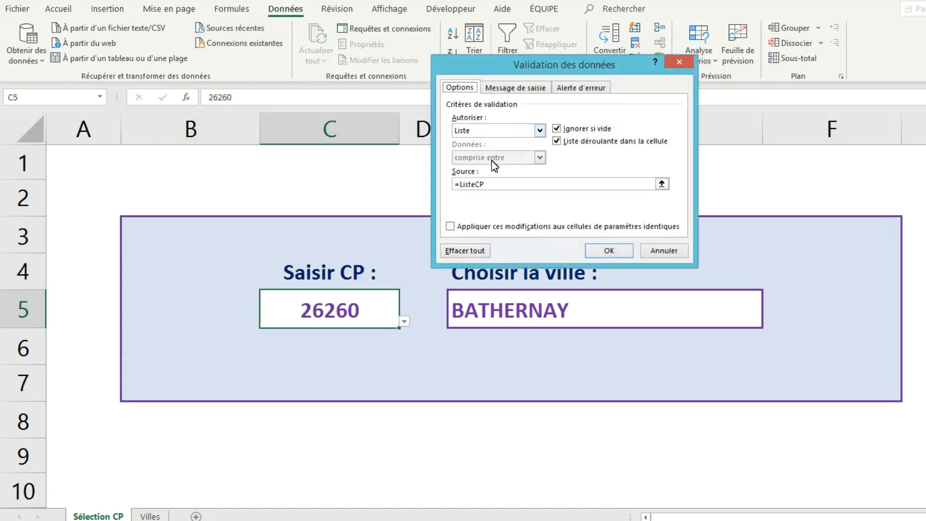
left_click(505, 192)
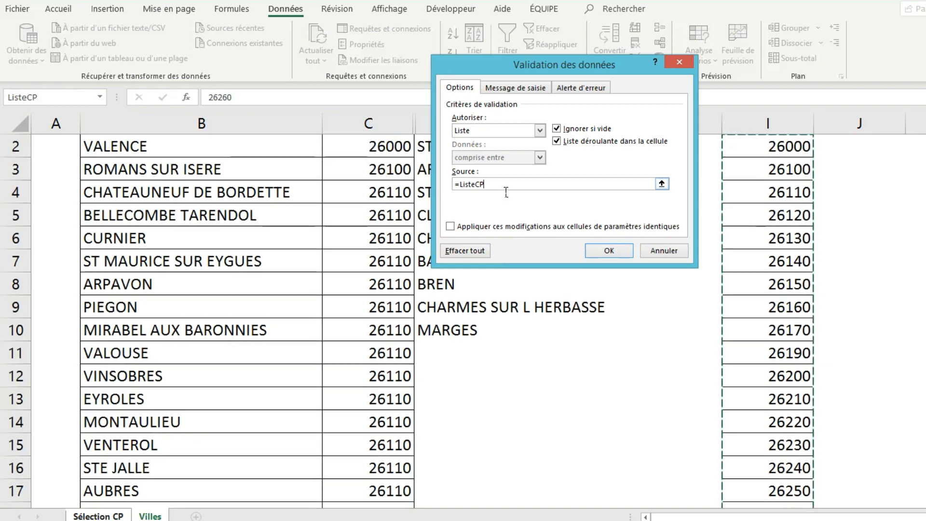
left_click_drag(504, 192, 440, 192)
key("BackSpace")
type("=")
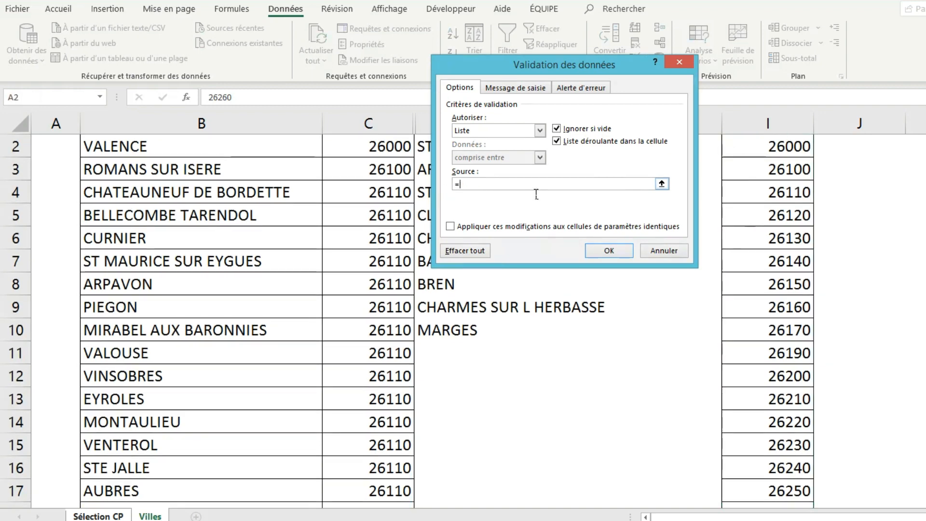
key("BackSpace")
key("F3")
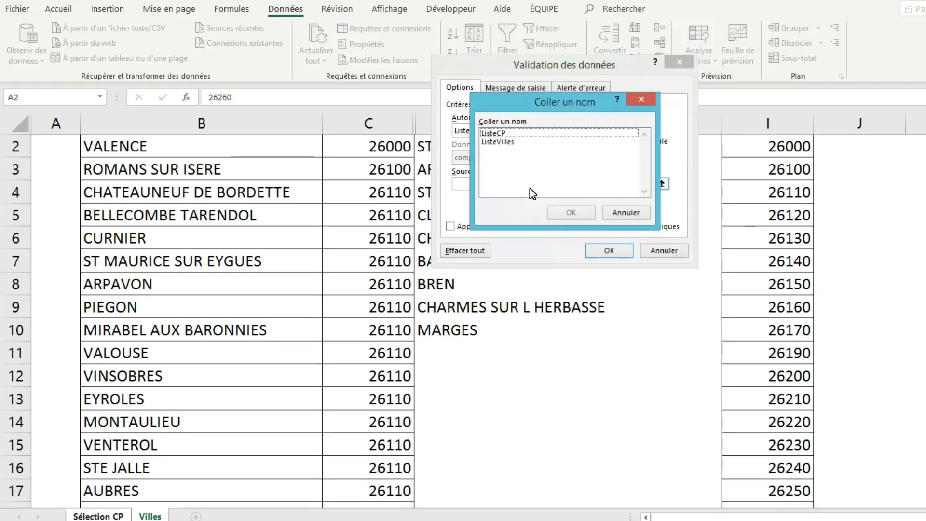
left_click(510, 134)
left_click(570, 212)
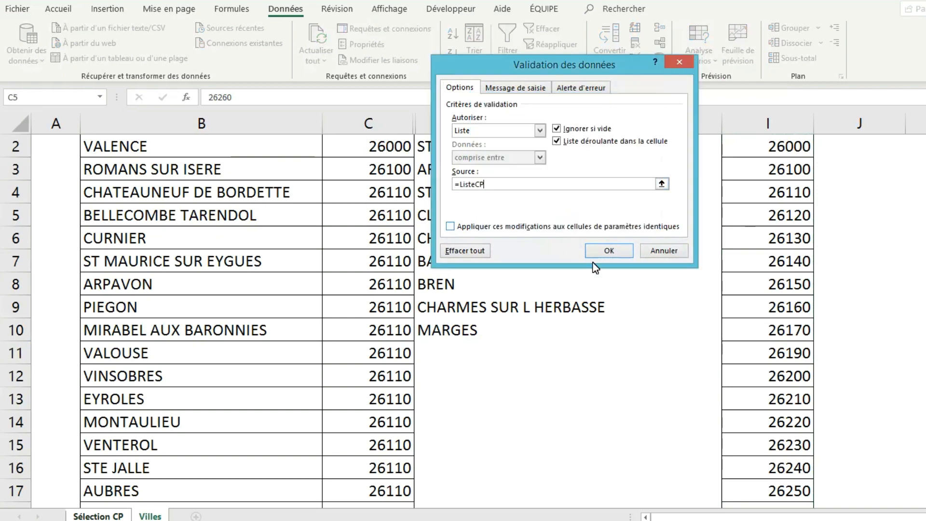
left_click(608, 250)
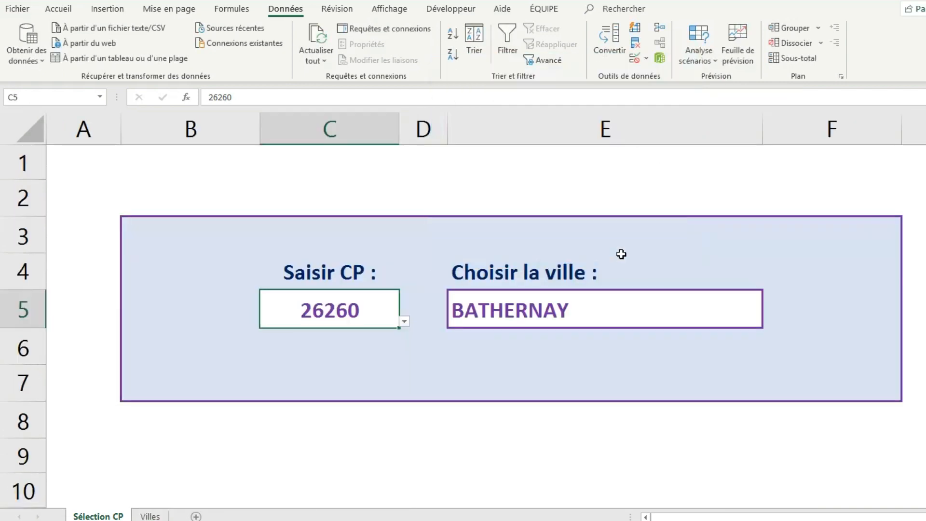
left_click(405, 322)
left_click_drag(394, 383, 404, 359)
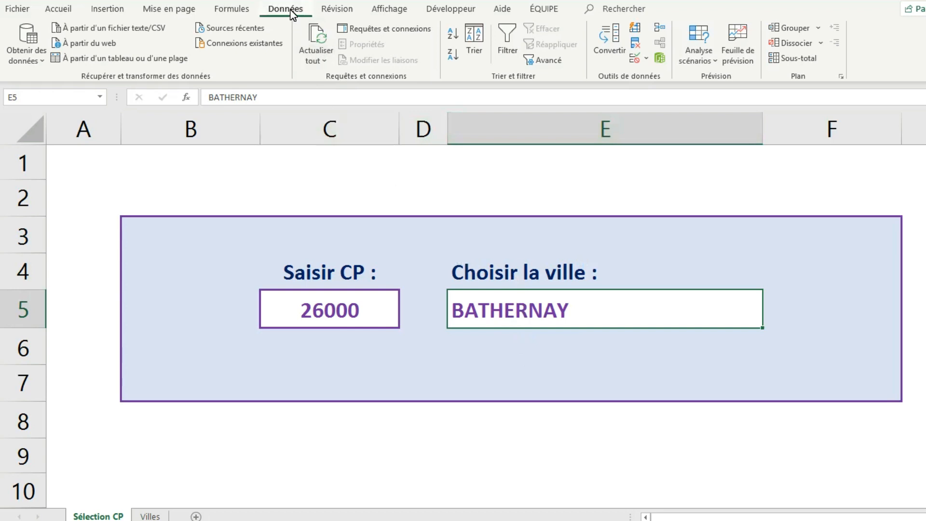
Set the validation of the town cell E5 to allow a list sourced from the named range ListeVilles
left_click(645, 58)
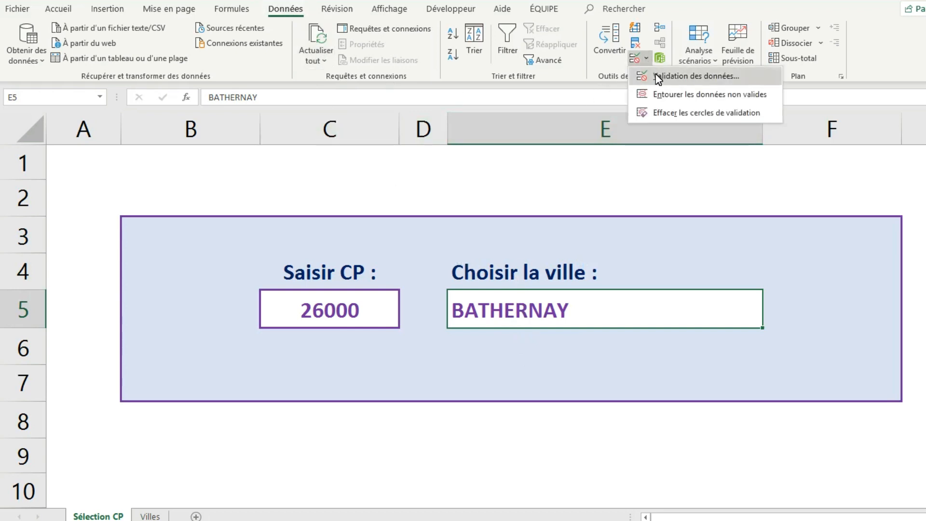
left_click(656, 74)
left_click(480, 130)
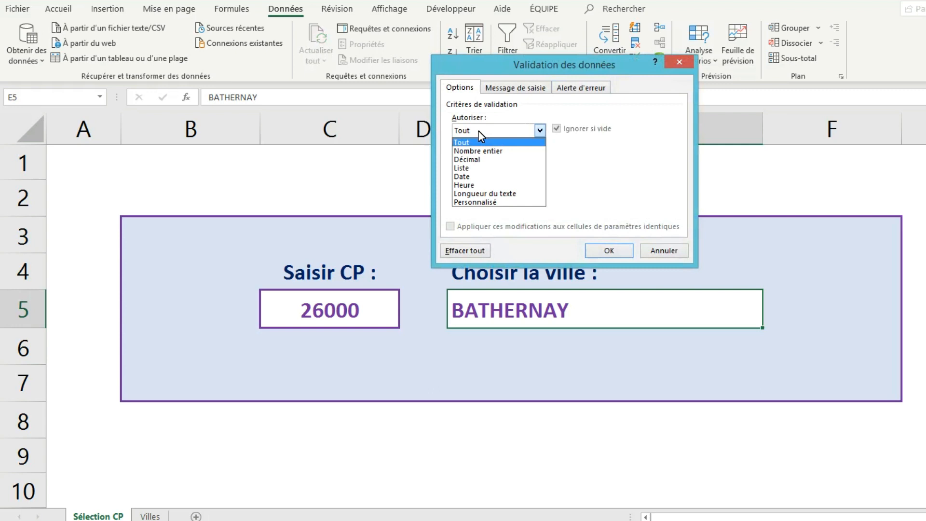
left_click(476, 168)
left_click(481, 186)
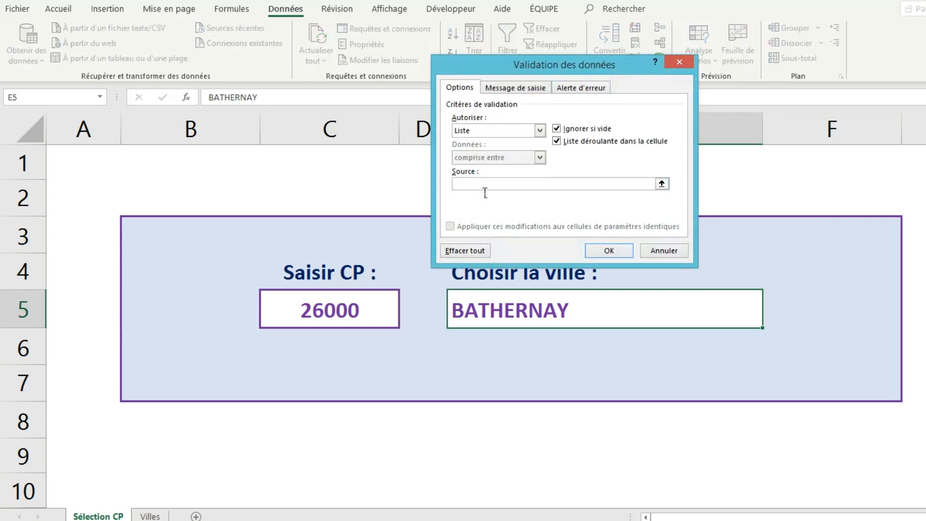
type("=Liste")
key("BackSpace")
key("BackSpace")
key("BackSpace")
key("BackSpace")
key("BackSpace")
key("BackSpace")
key("F3")
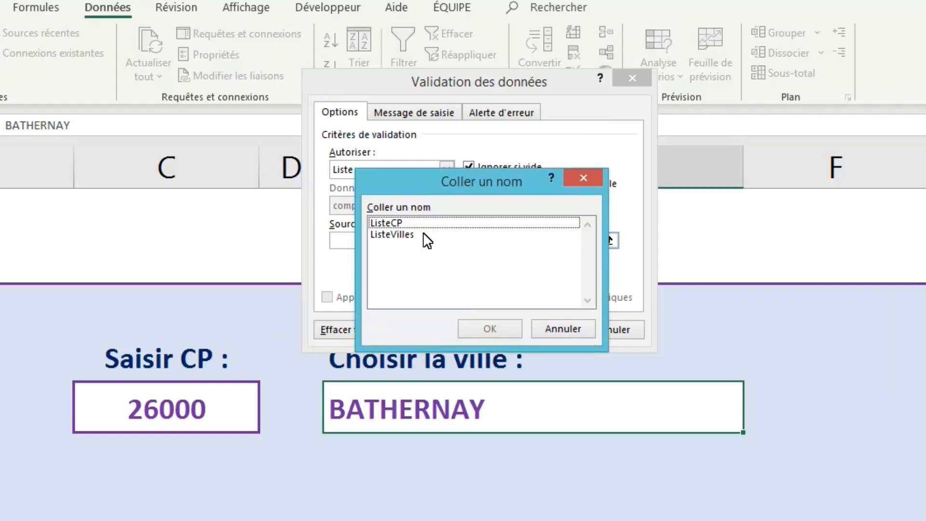
left_click_drag(395, 187, 389, 200)
left_click(397, 247)
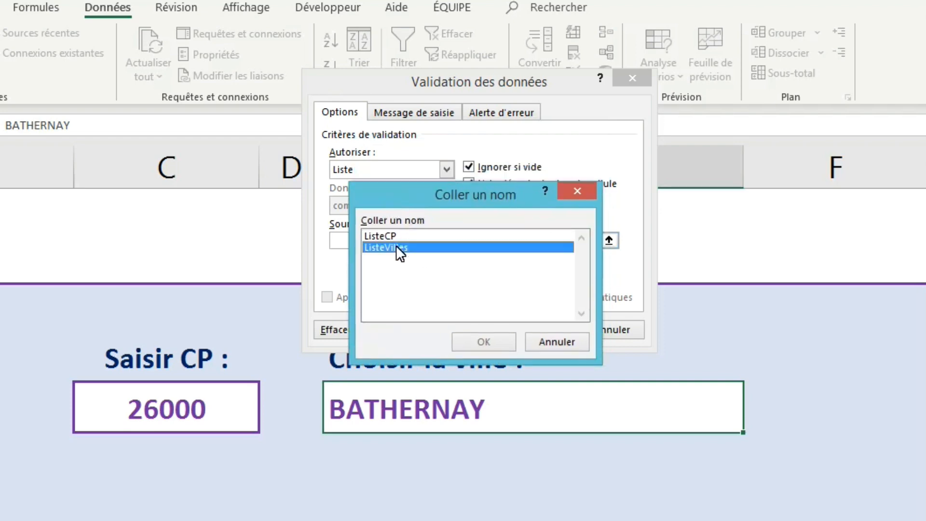
left_click(483, 339)
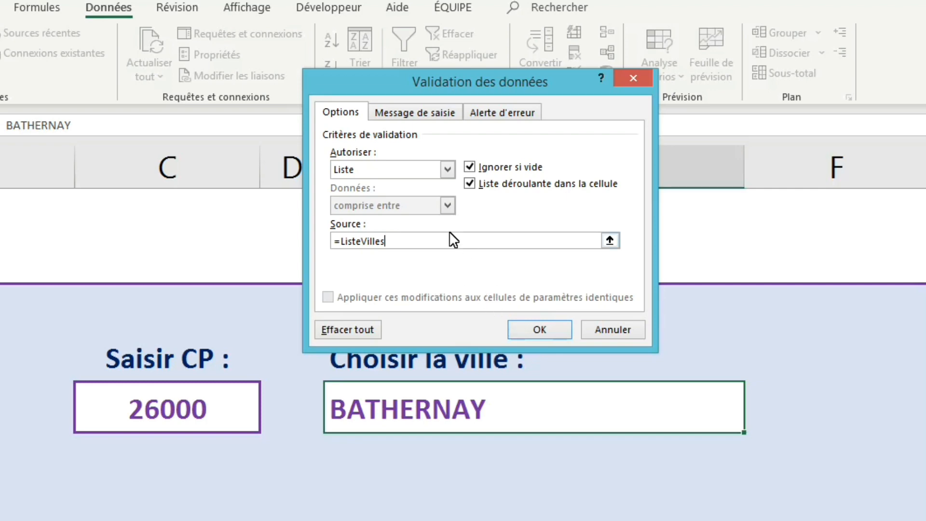
Set the style of E5's validation error alert to Avertissement
left_click(491, 117)
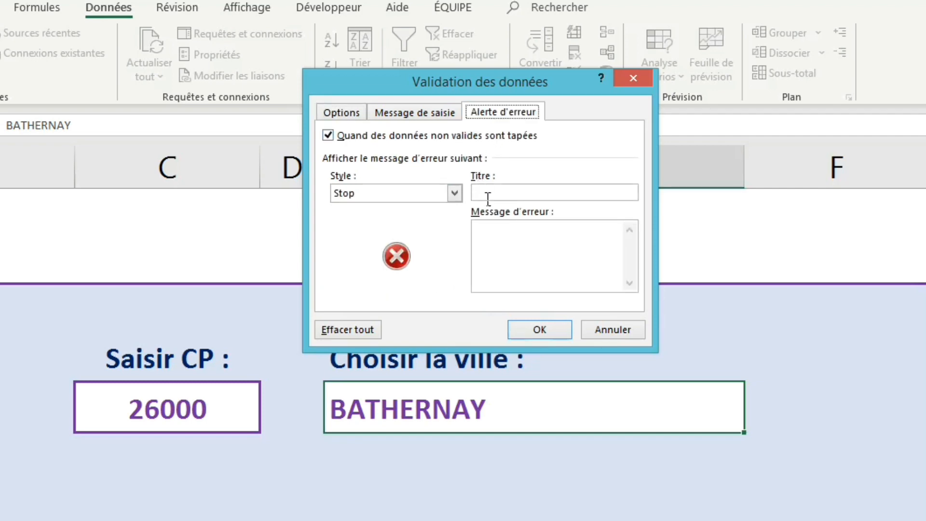
left_click_drag(429, 85, 422, 124)
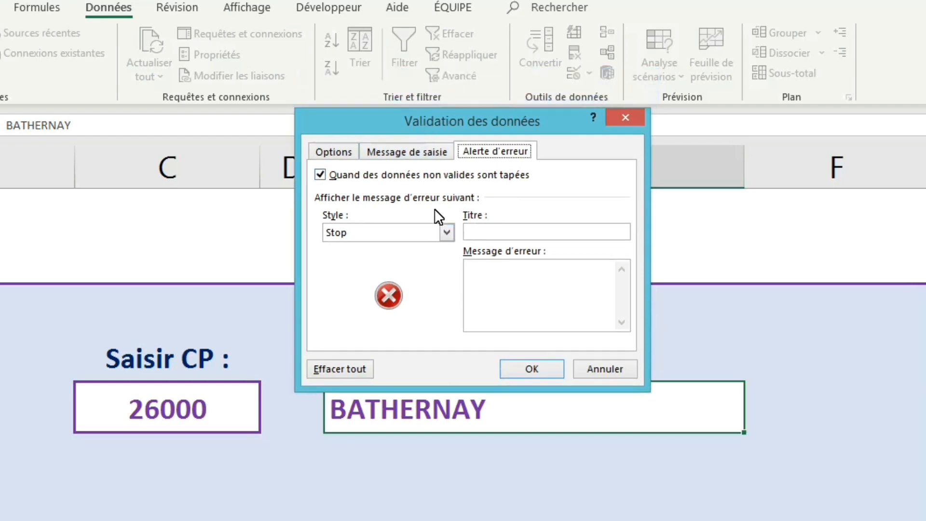
left_click(442, 236)
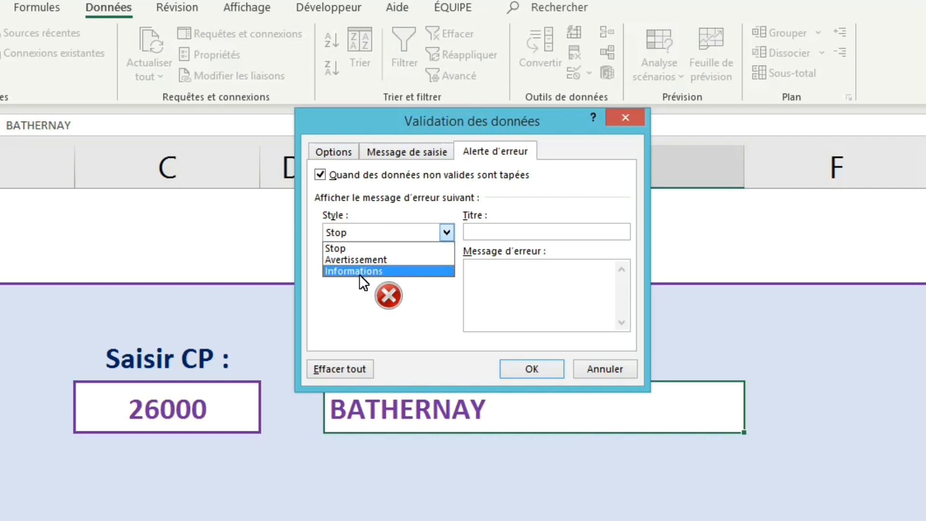
left_click(359, 248)
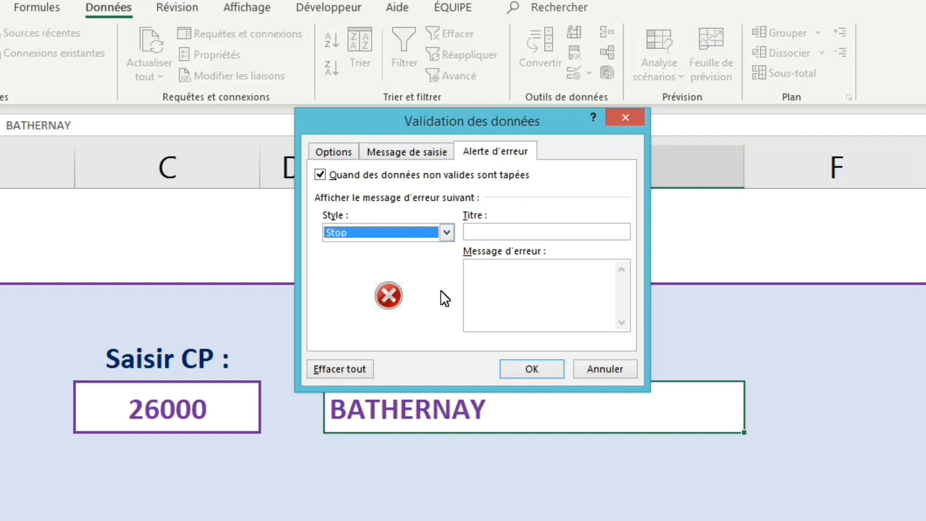
left_click(429, 232)
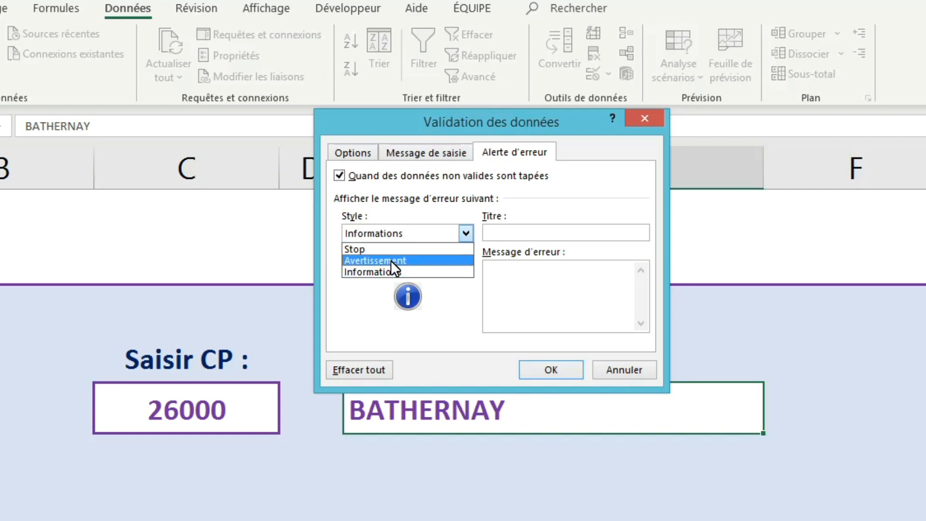
left_click(392, 261)
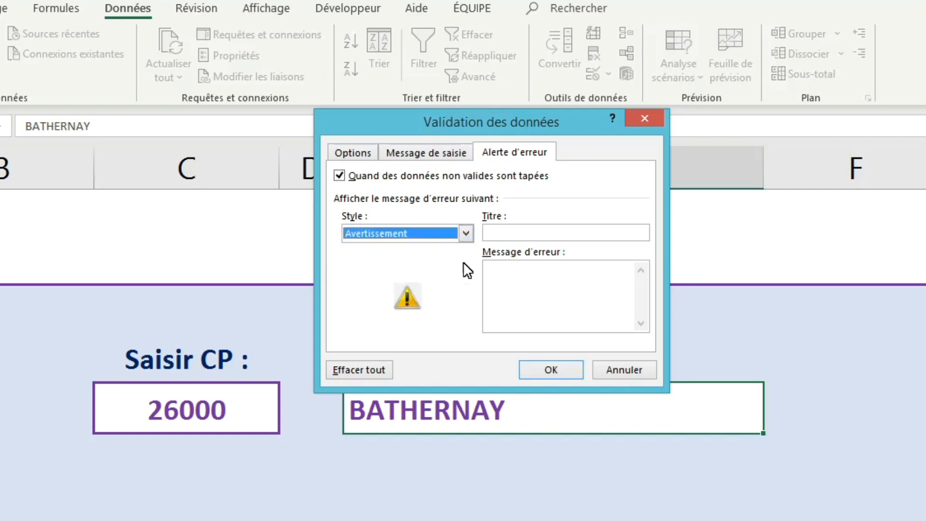
Title the alert AVERTISSEMENT with the message "Cette ville n'est pas présente dans la liste des villes de ce Code Postal" and apply the validation
left_click(528, 234)
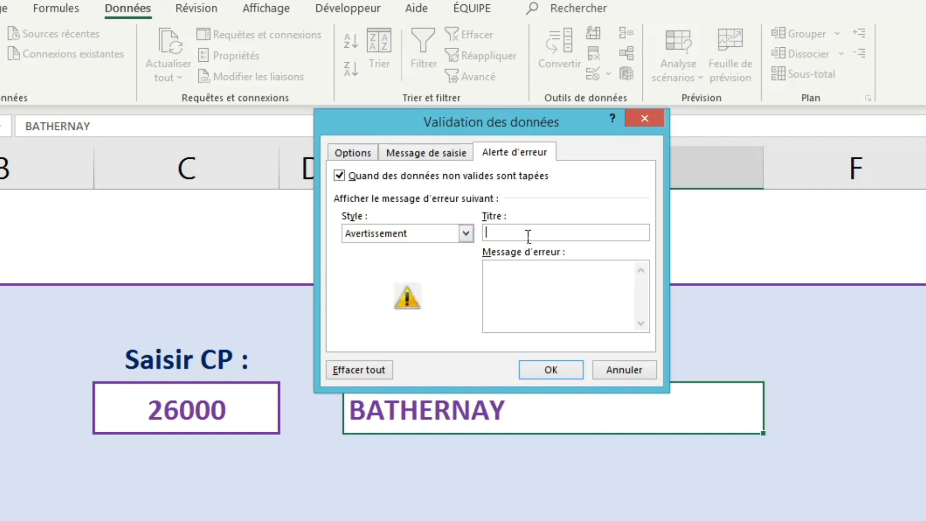
type("AVERTISSEMENT")
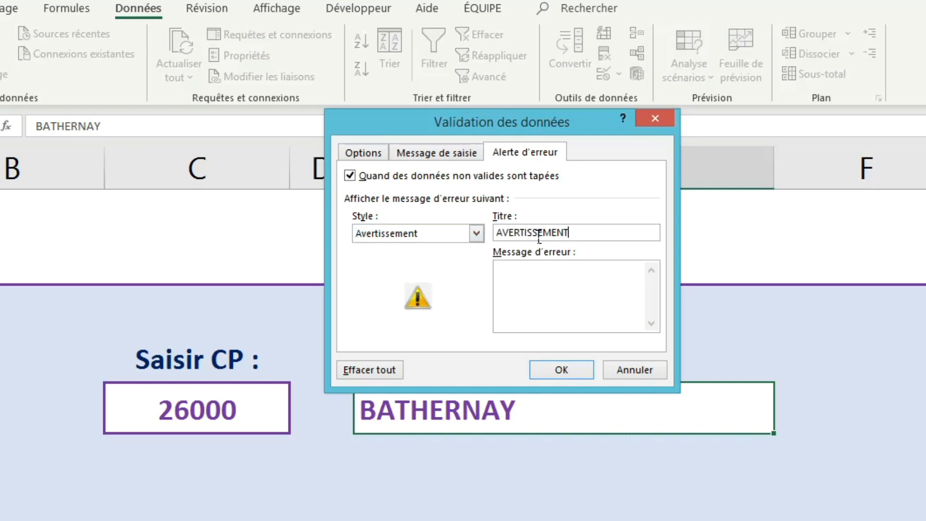
left_click(553, 299)
left_click_drag(577, 121, 417, 122)
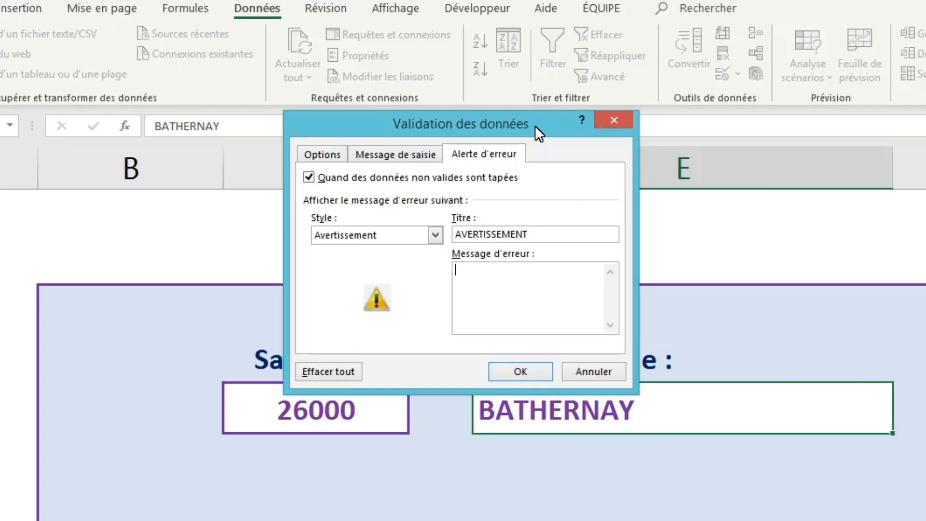
type("Cette ville n'est p")
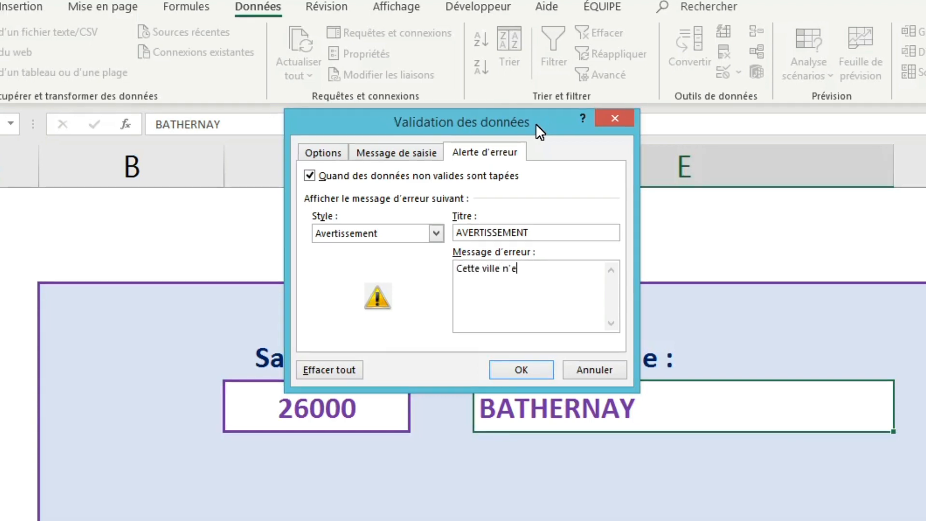
type("as présente dans ")
type("la liste des ")
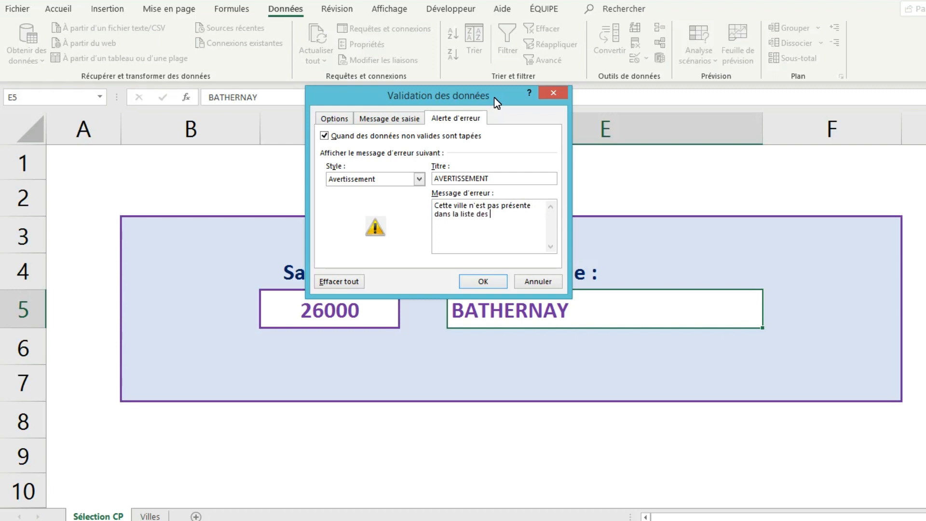
type("villes de ce Code Postal")
left_click(495, 281)
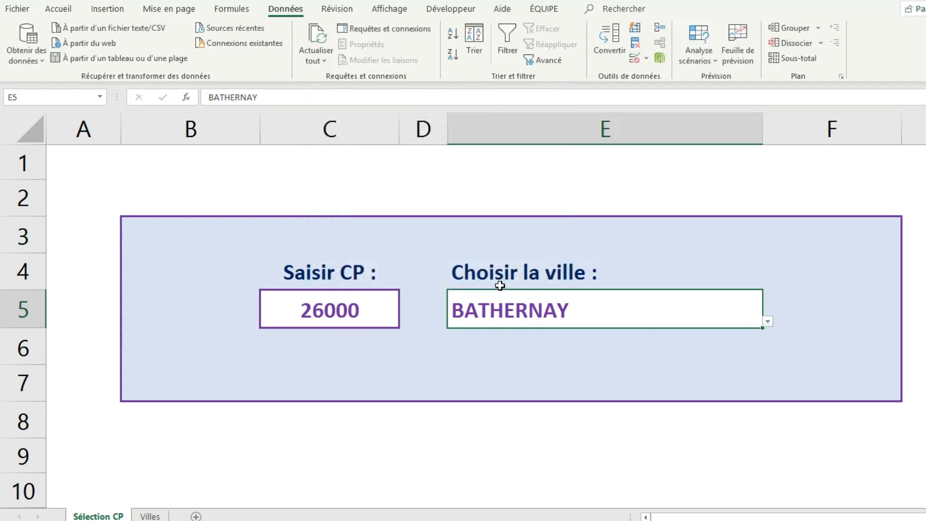
Enter postal code 26260 in C5 and look through the towns offered by the drop-down list in E5
left_click(361, 317)
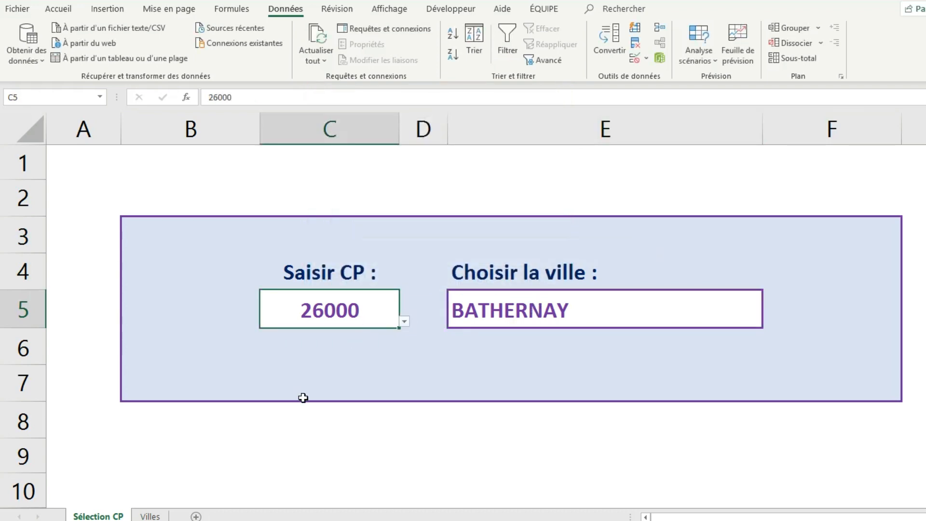
type("26260")
key("Return")
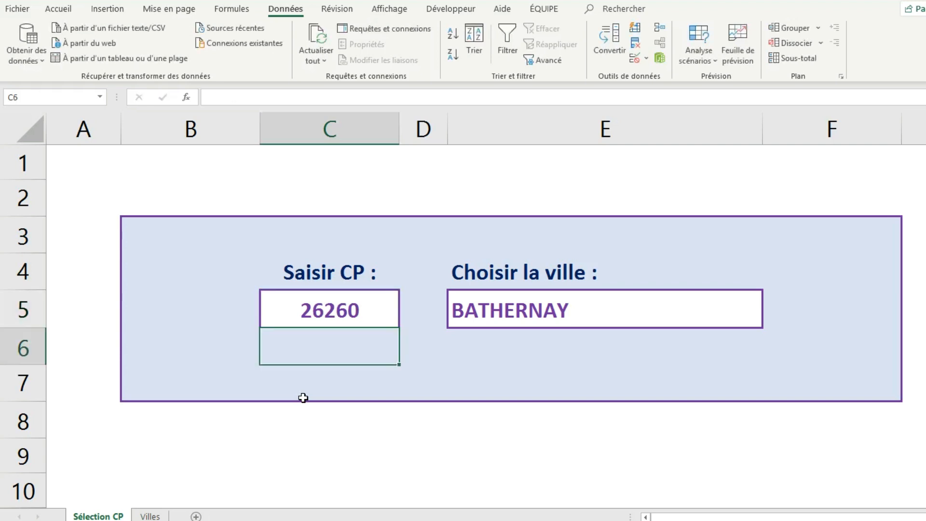
left_click(594, 320)
left_click(767, 323)
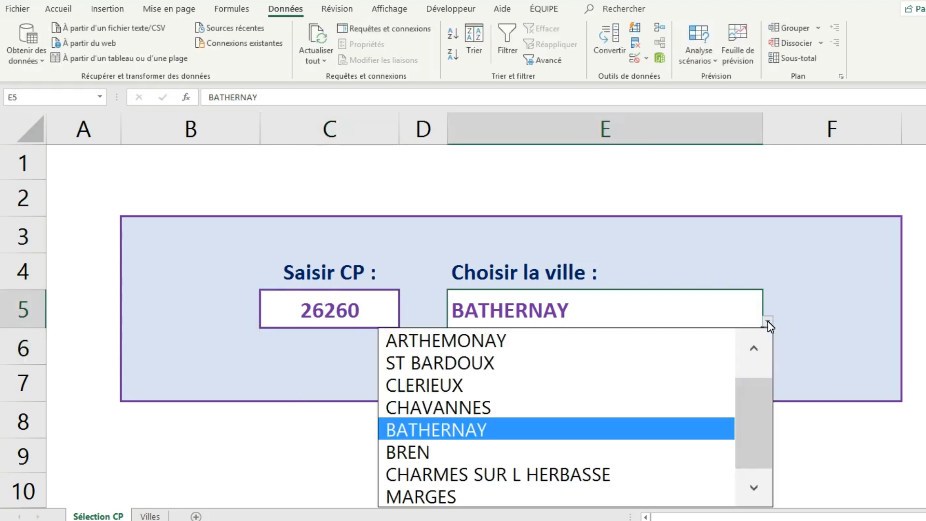
left_click_drag(755, 400, 752, 456)
Enter the unlisted town MARSAZ in E5 and accept the warning to keep the entry
left_click(638, 319)
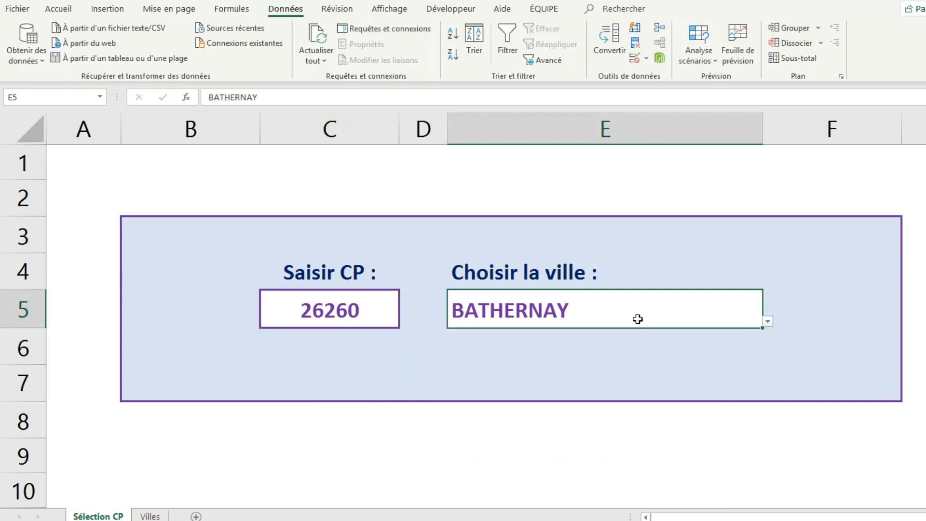
type("MARSAZ")
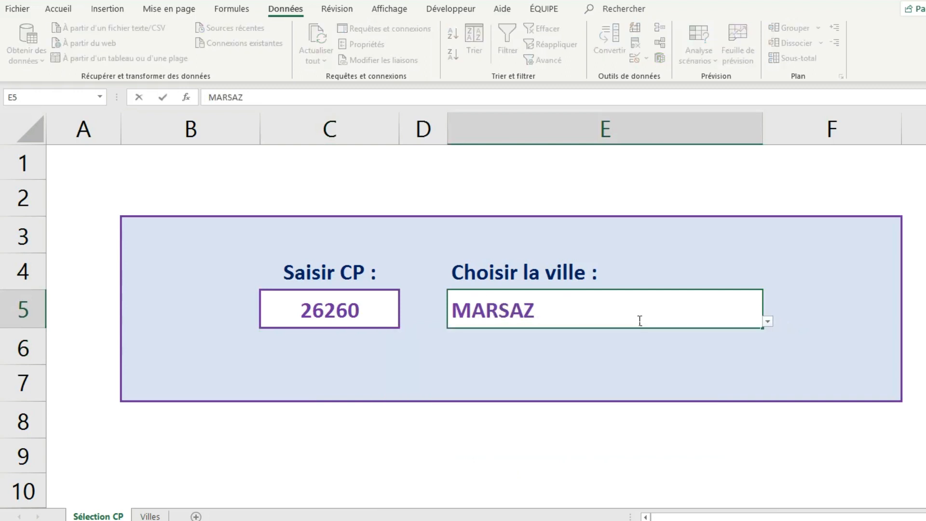
key("Return")
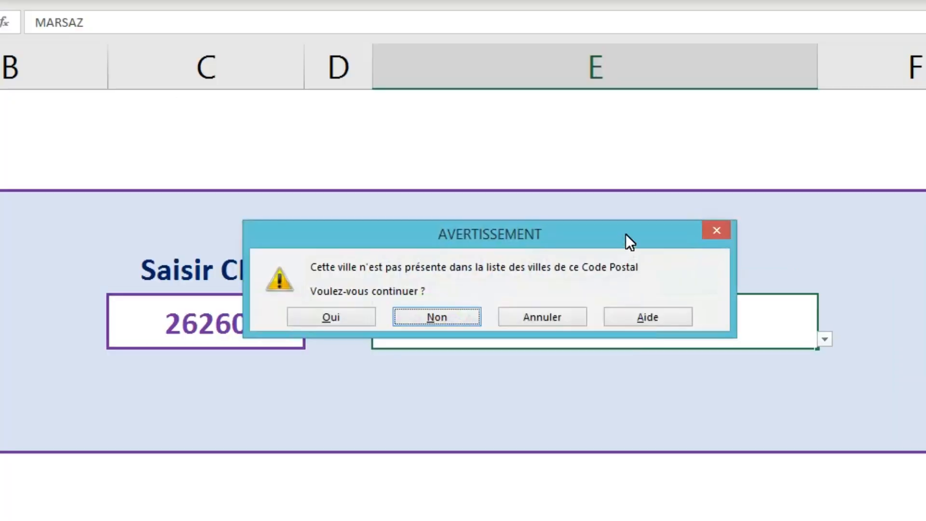
left_click_drag(627, 249, 673, 170)
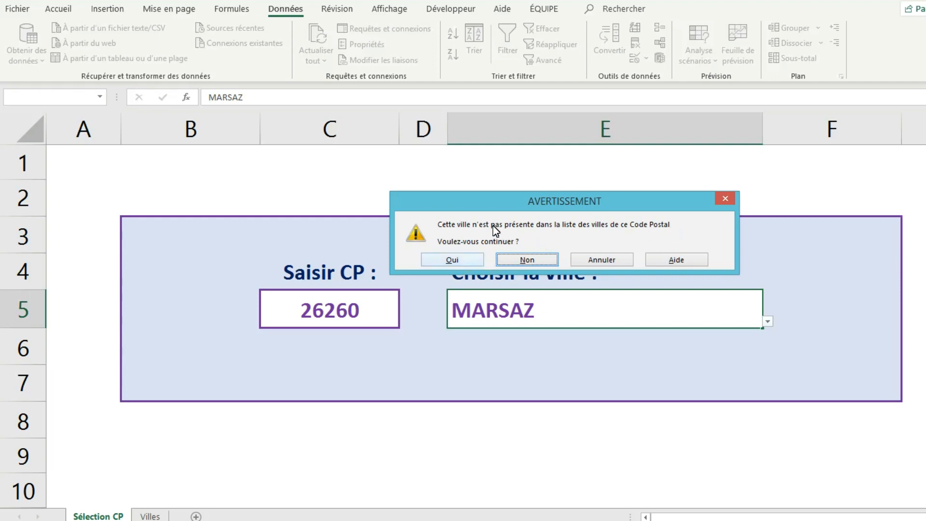
left_click_drag(505, 208, 494, 189)
left_click(456, 242)
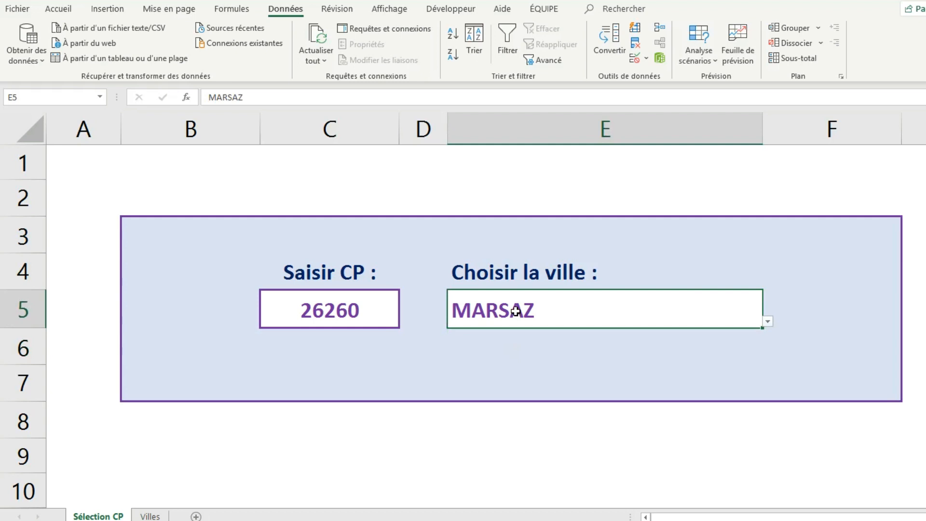
Review the alert styles in E5's data validation and keep Avertissement as the error alert style
left_click(646, 58)
left_click(680, 75)
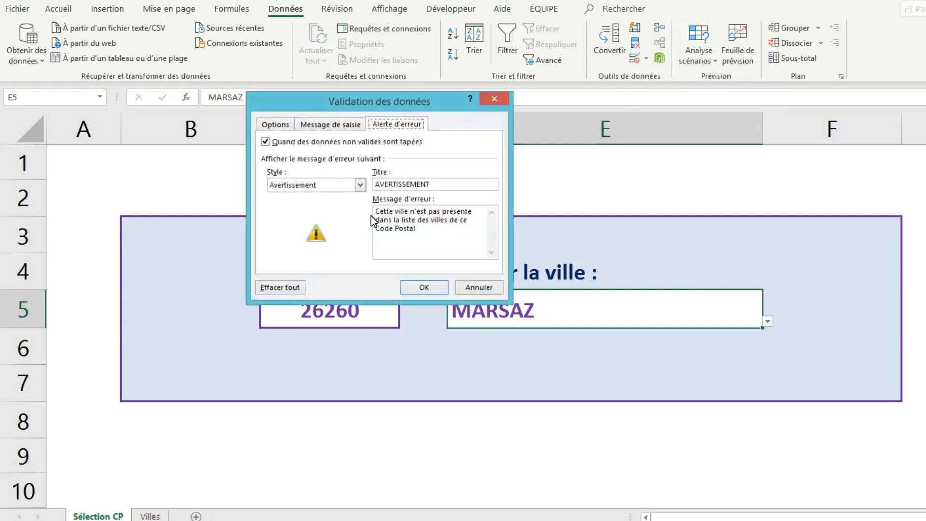
left_click(303, 184)
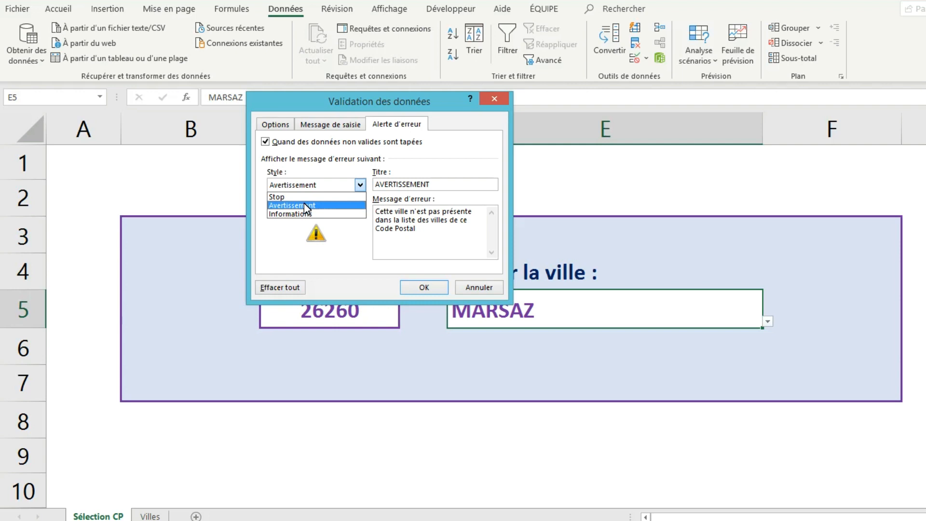
left_click(303, 204)
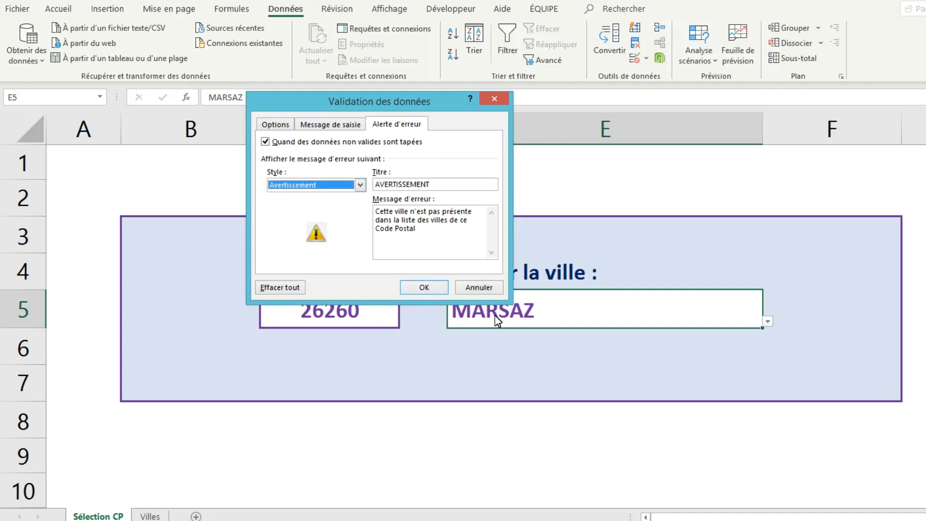
left_click(423, 288)
Re-enter the unlisted town MARSAZ in E5 and refuse the warning to return to editing the entry
type("MARSAZ")
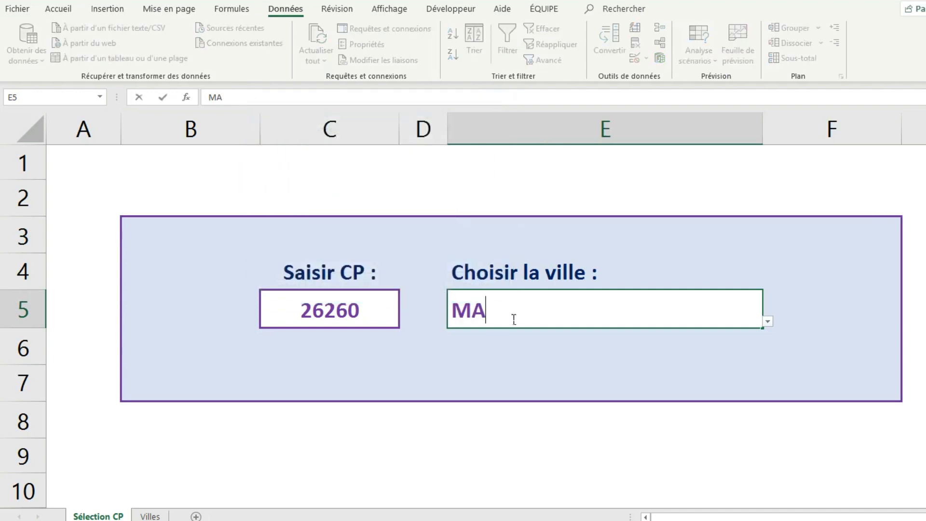
key("Return")
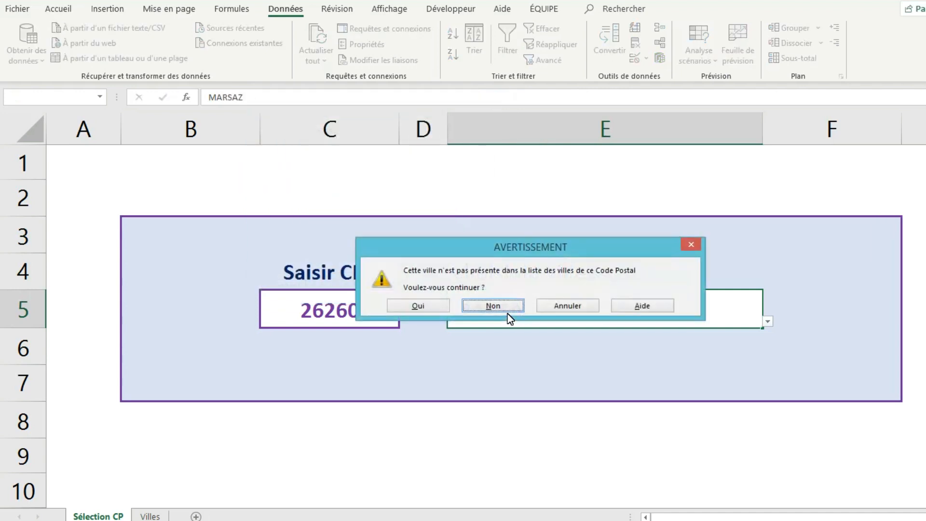
left_click_drag(541, 248, 550, 185)
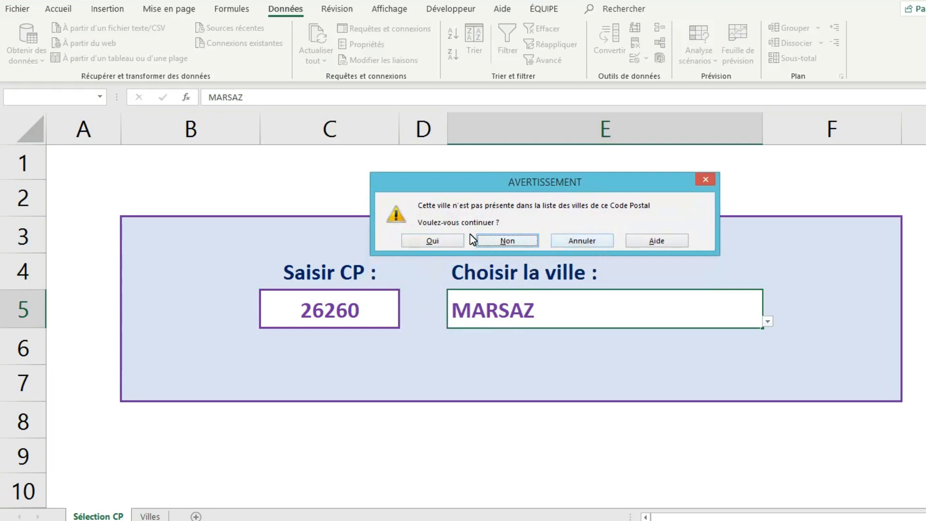
left_click(506, 243)
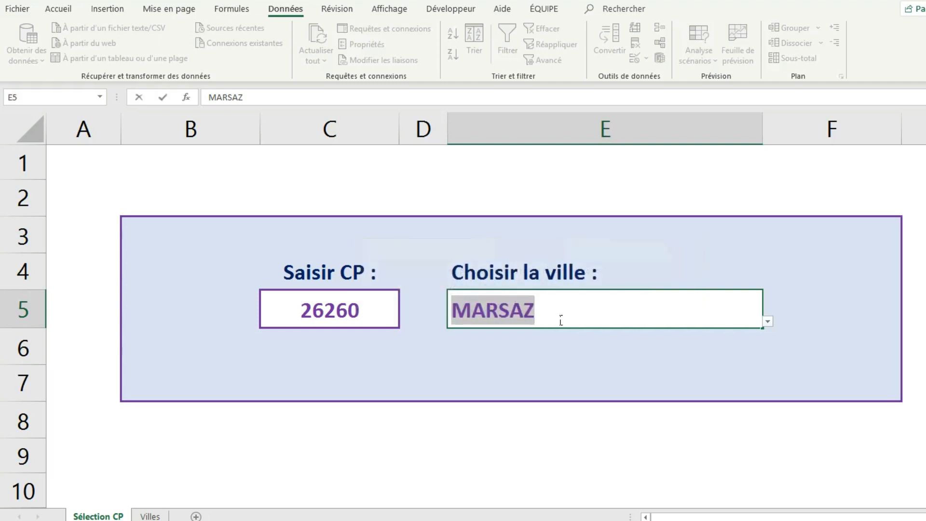
Submit MARSAZ in E5 again and accept the warning to keep the unlisted town
key("Return")
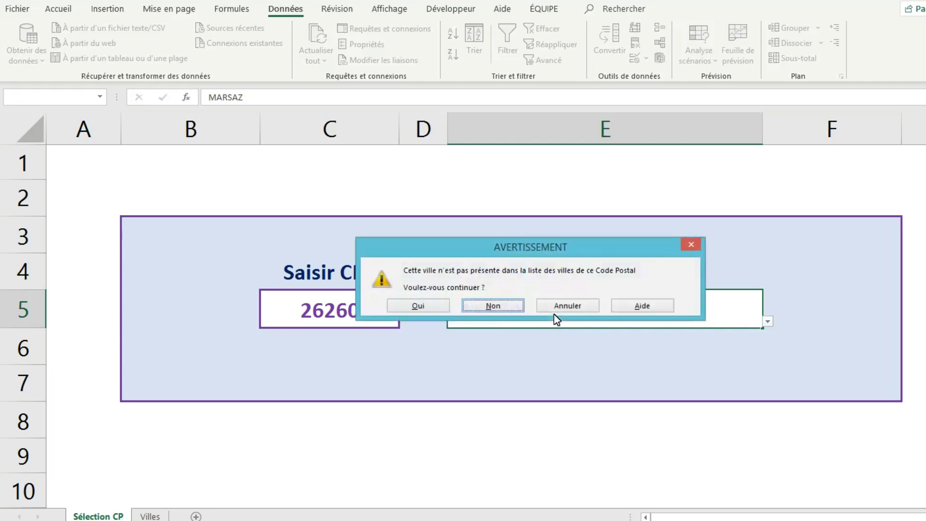
left_click_drag(560, 253, 580, 221)
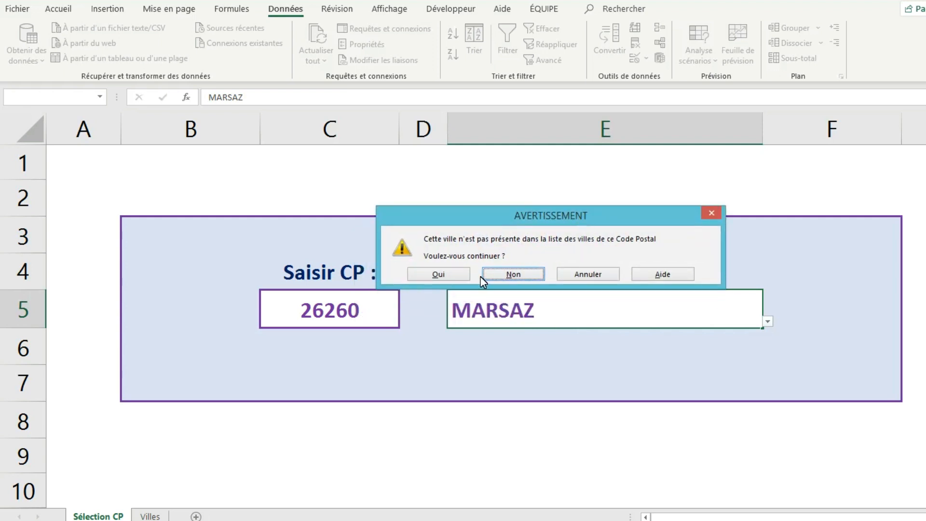
left_click(458, 274)
left_click(529, 316)
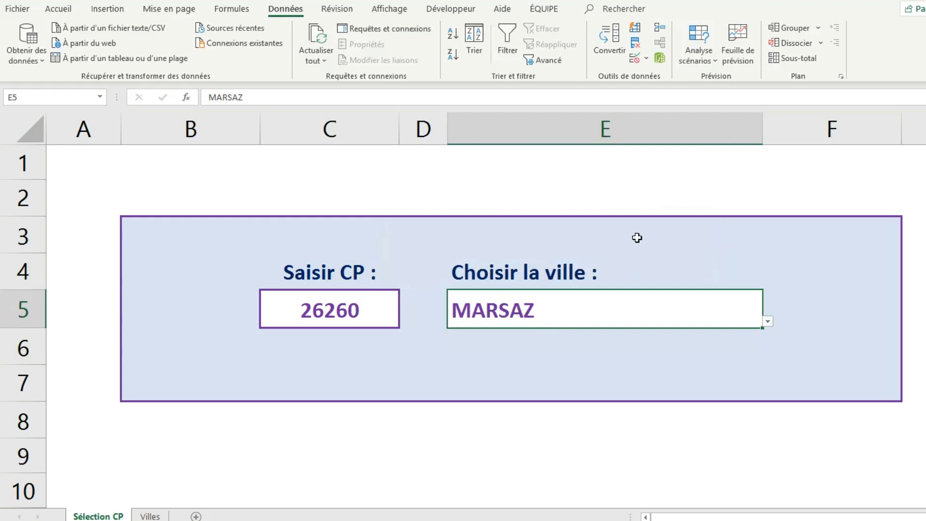
Set the error alert style of E5's data validation to Informations and apply it
left_click(646, 59)
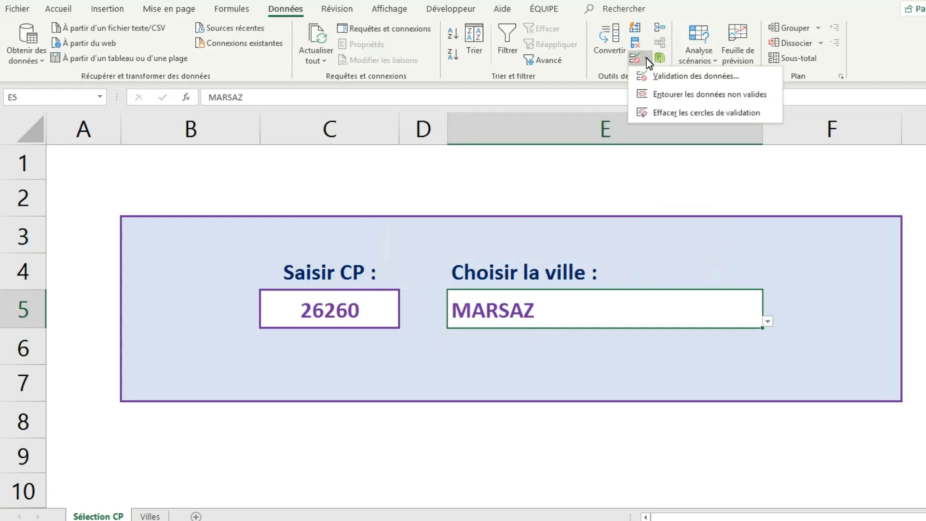
left_click(665, 75)
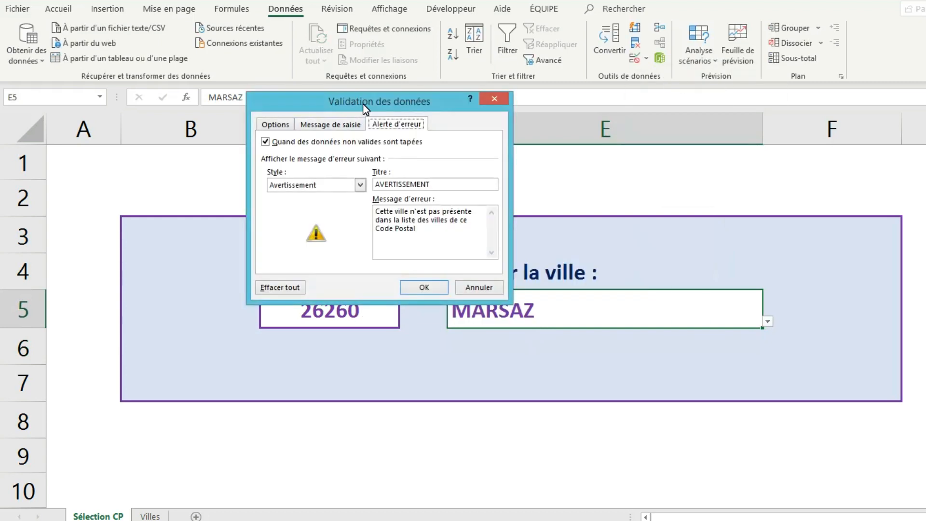
left_click_drag(363, 103, 428, 85)
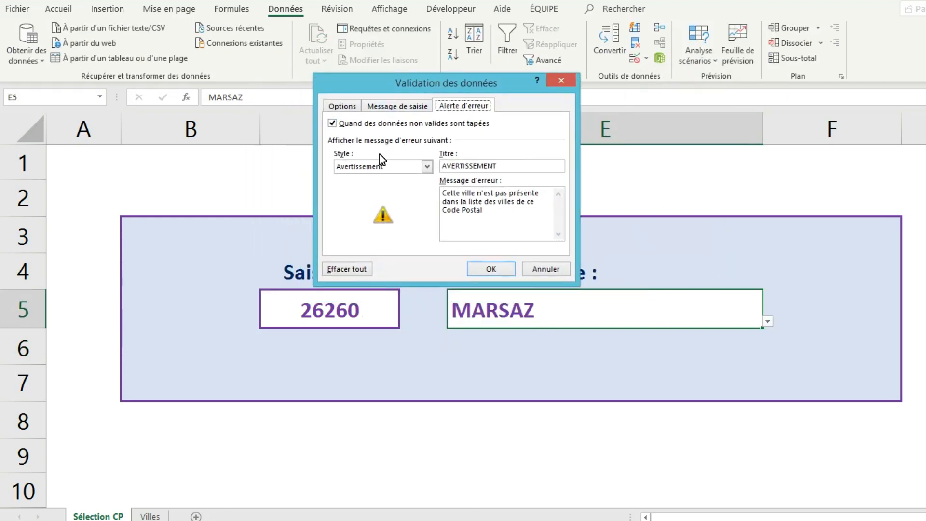
left_click(380, 167)
left_click(376, 198)
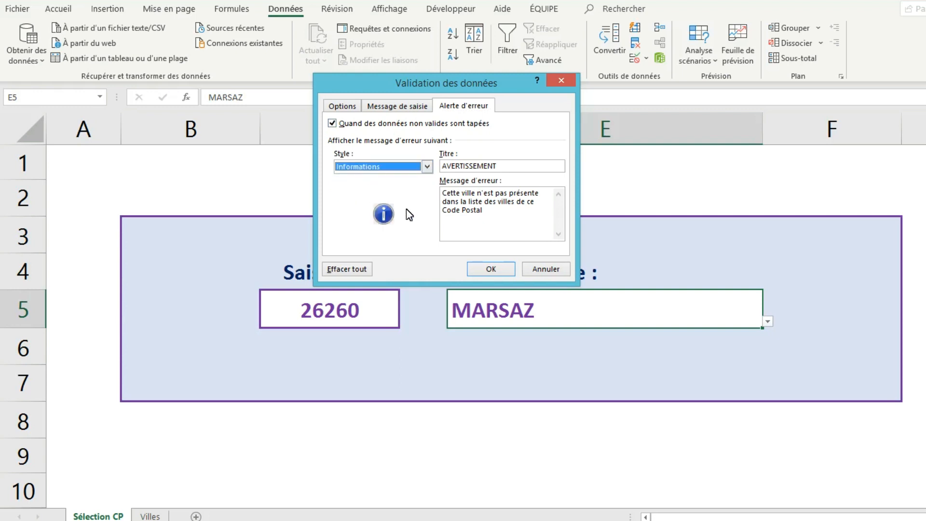
left_click(491, 269)
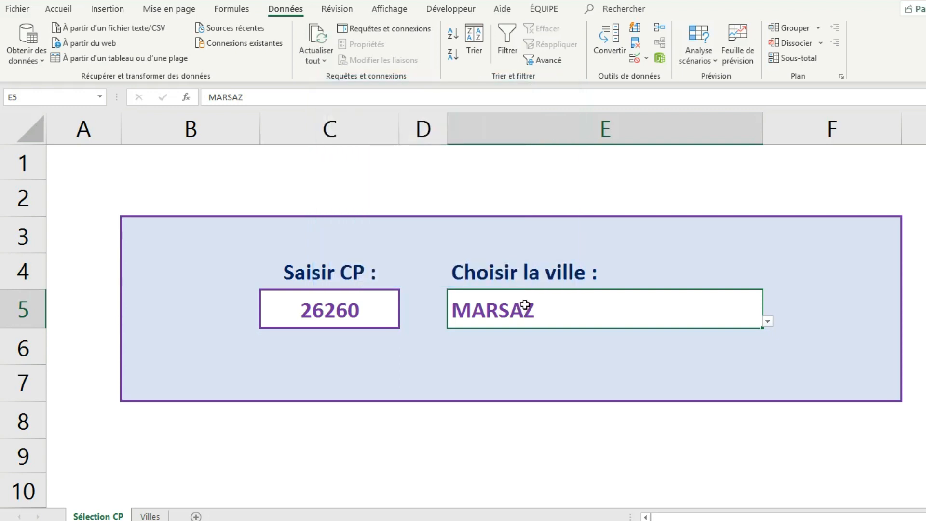
Enter MARSAZ in E5 to test the information alert and cancel the entry from the alert
type("MARSAZ")
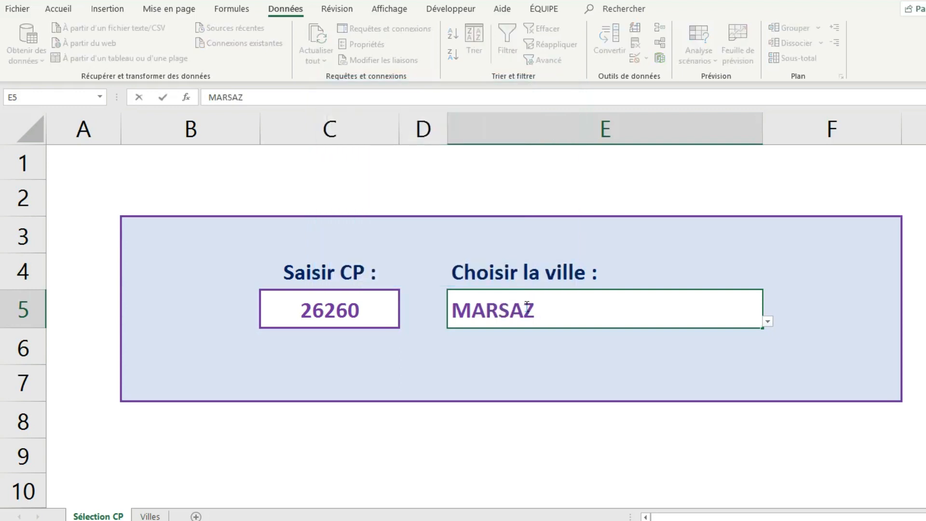
key("Return")
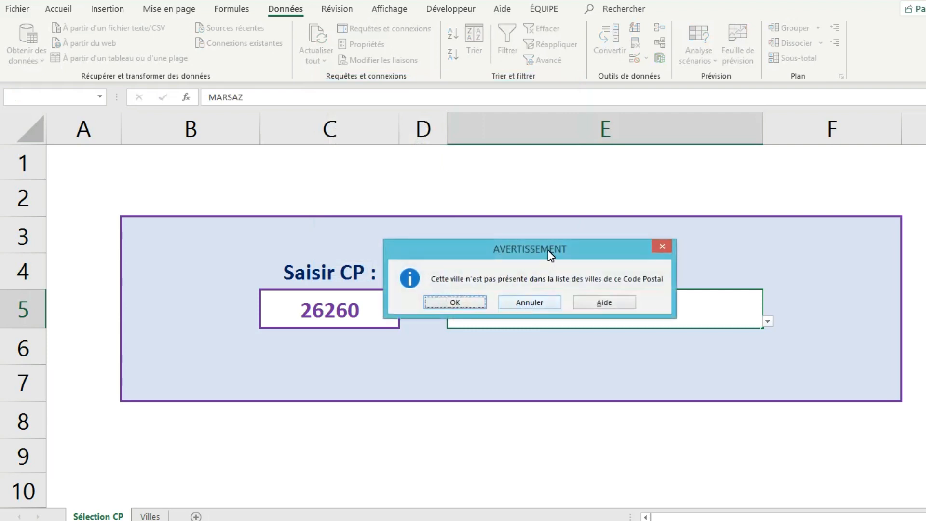
left_click_drag(549, 254, 581, 187)
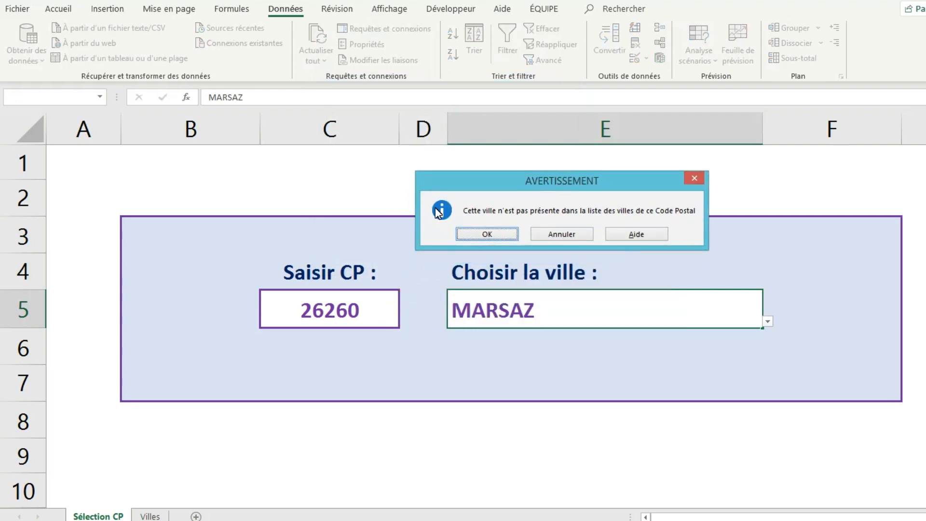
left_click_drag(499, 190, 504, 181)
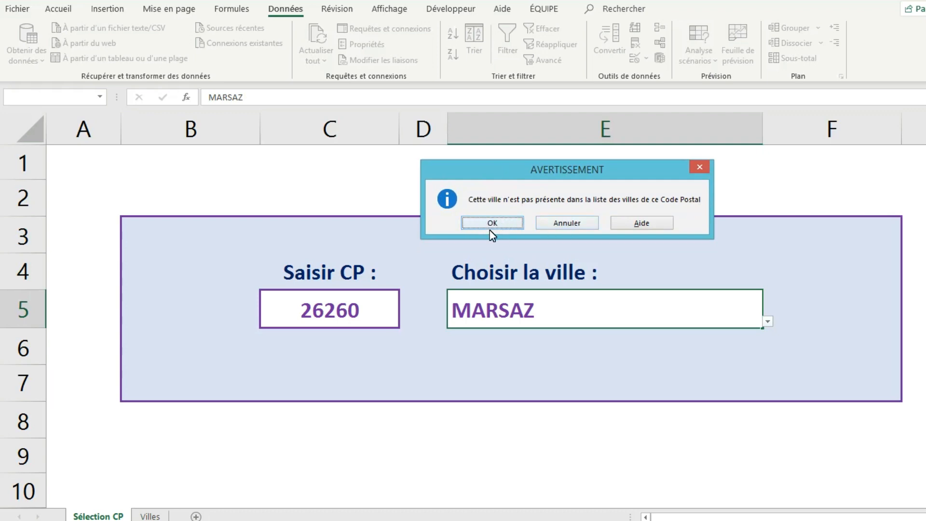
left_click(555, 220)
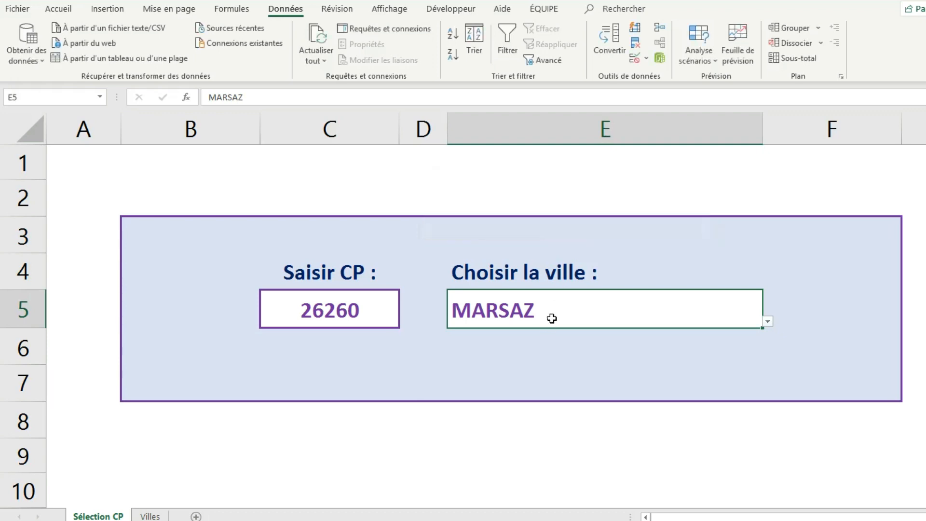
Test MARSAZ in E5 once more against the information alert, and close the data validation settings
key("Down")
key("Up")
type("MARSAZ")
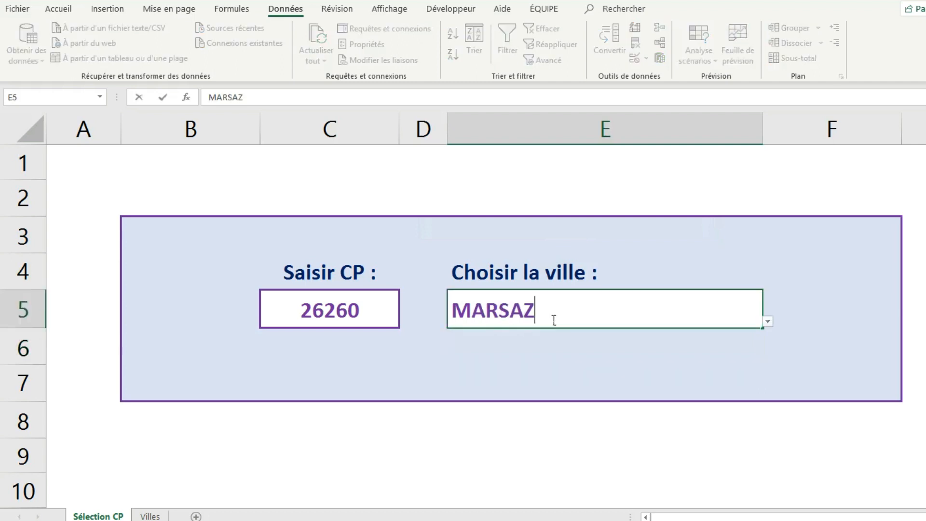
key("Return")
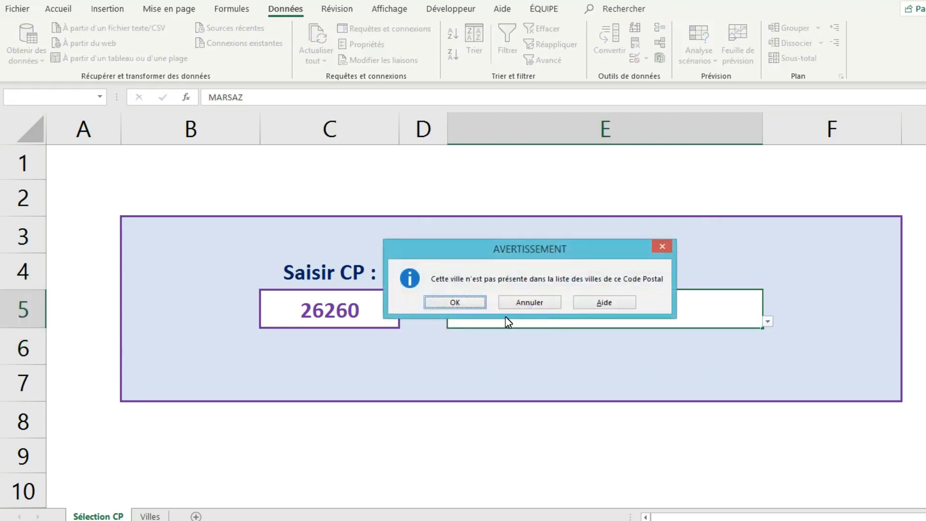
left_click_drag(485, 252, 518, 219)
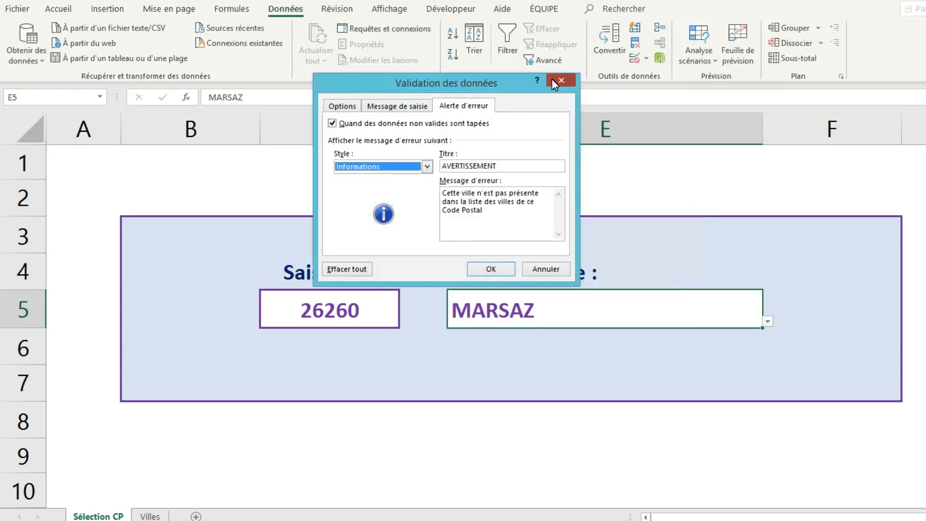
left_click(551, 79)
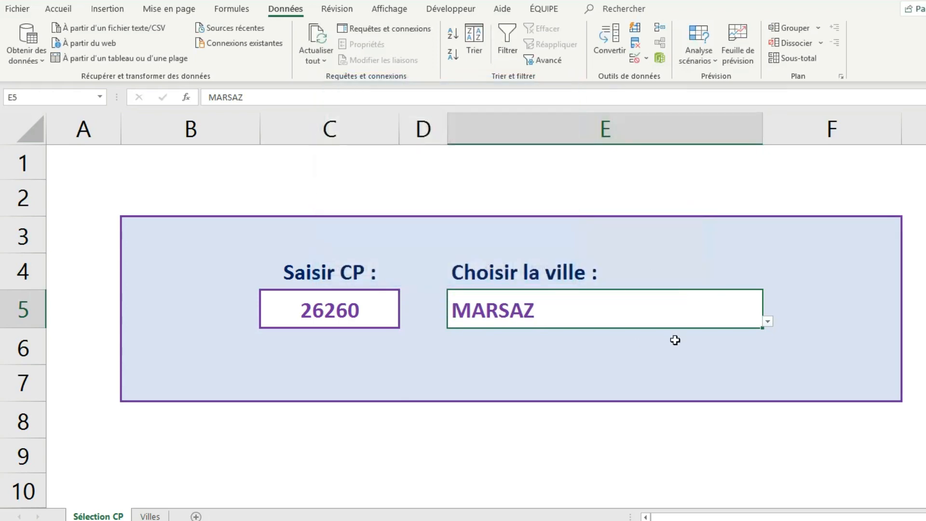